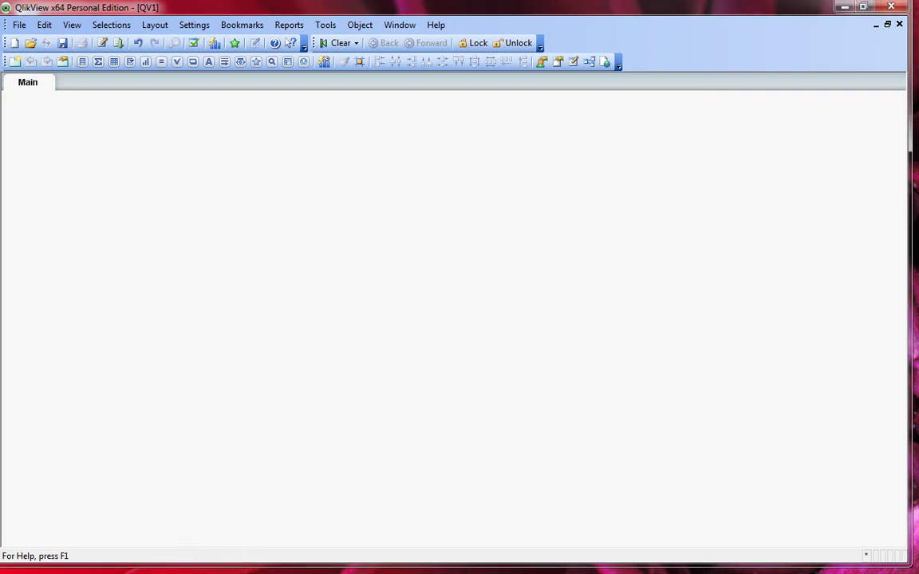
Switch to the Support Files folder and select the Map archive file.
key("alt+Tab")
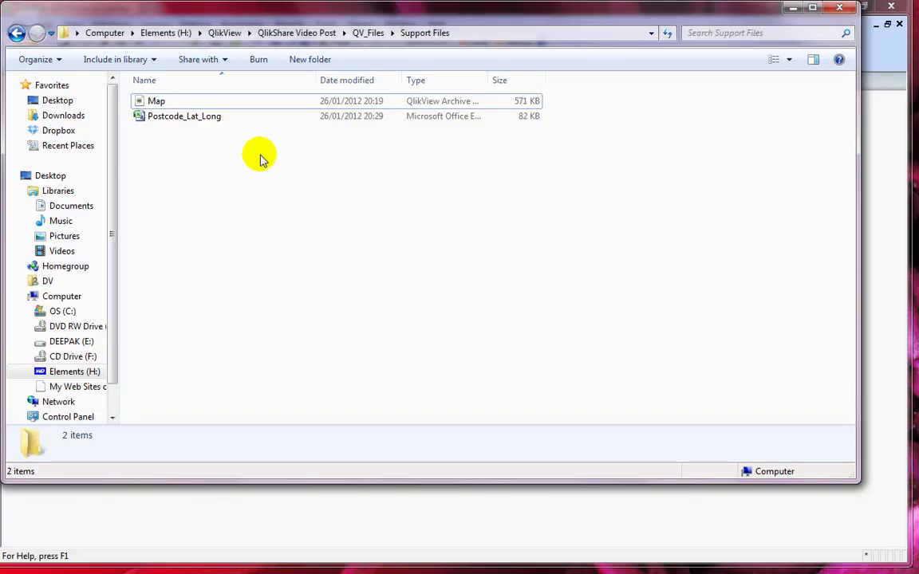
left_click(169, 103)
left_click(195, 126)
left_click(170, 102)
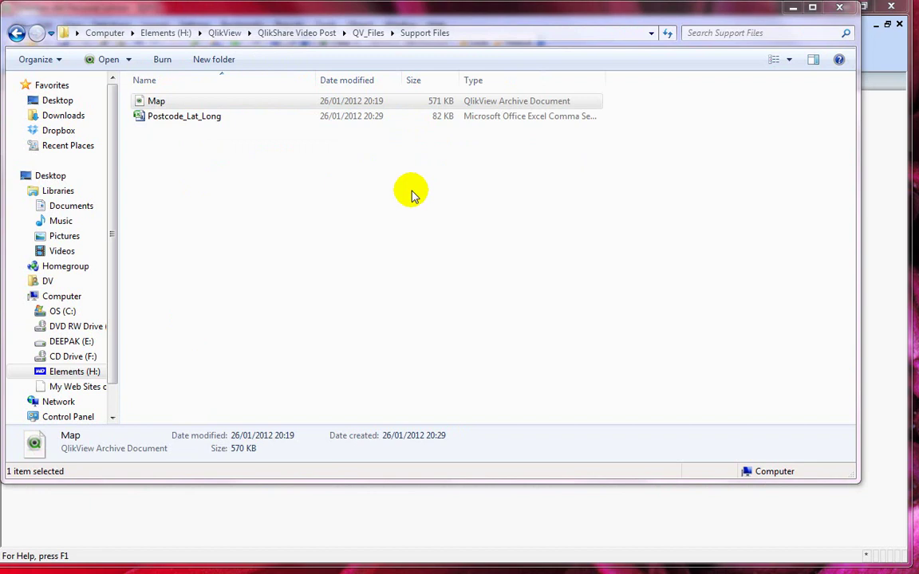
left_click(166, 103)
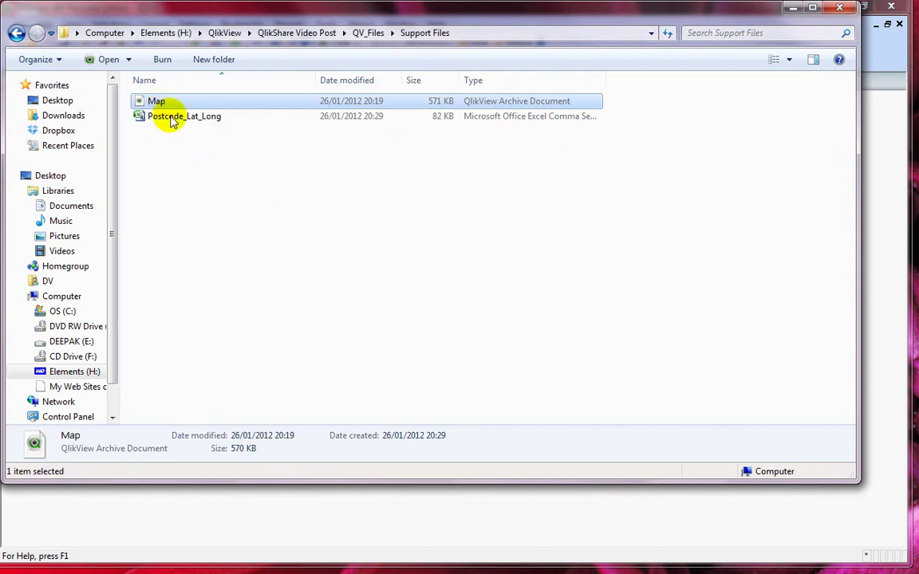
left_click(176, 160)
Rename the Map file to Map.zip.
left_click(156, 104)
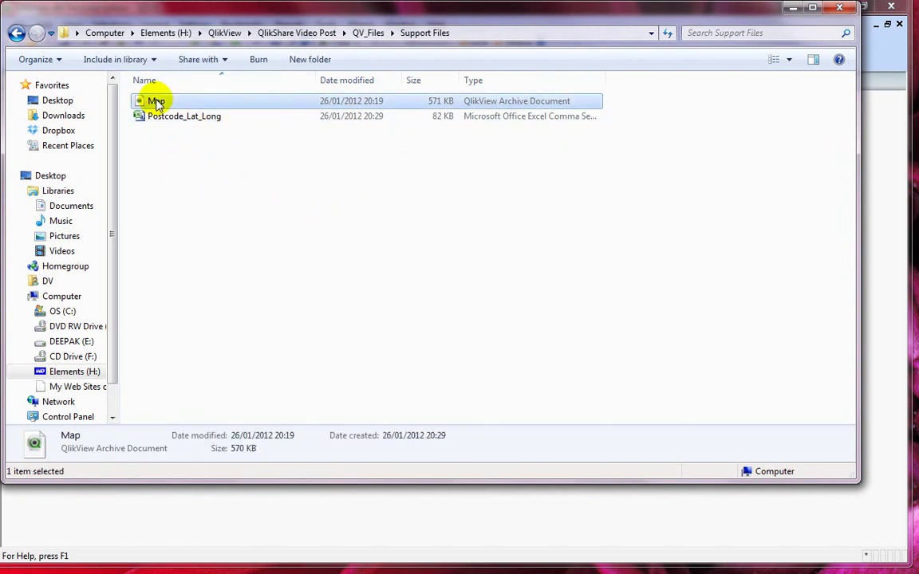
left_click(158, 102)
left_click(170, 102)
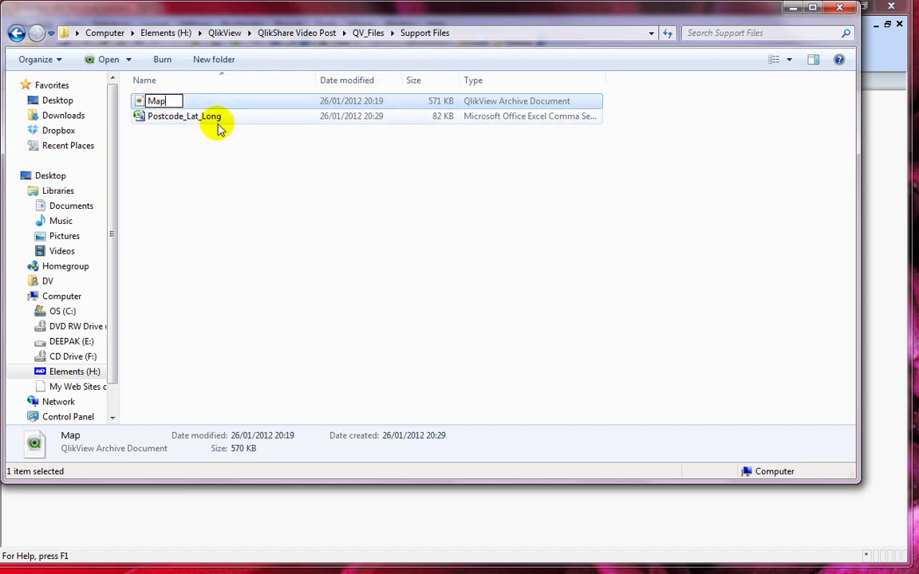
type(".zip")
left_click(217, 128)
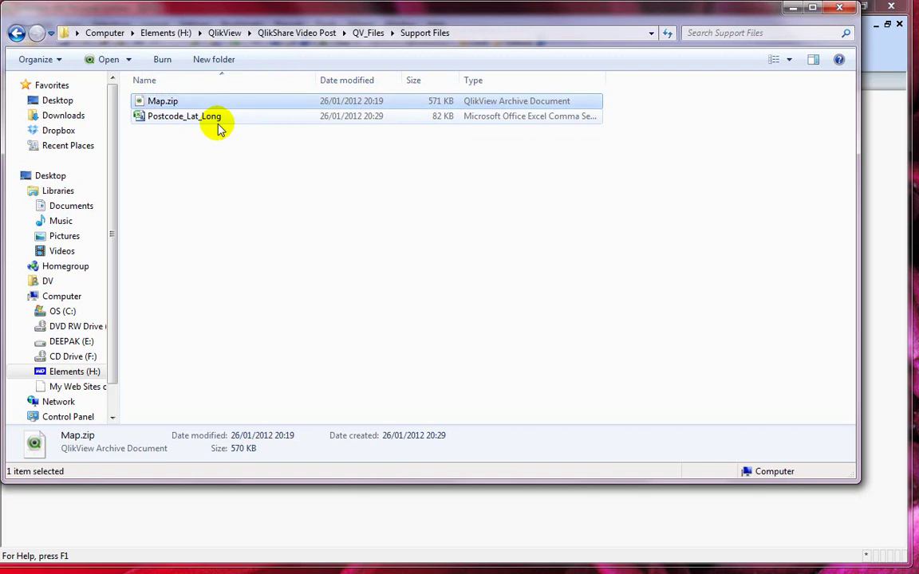
Rename Map.zip back to Map.
left_click(173, 101)
left_click(171, 100)
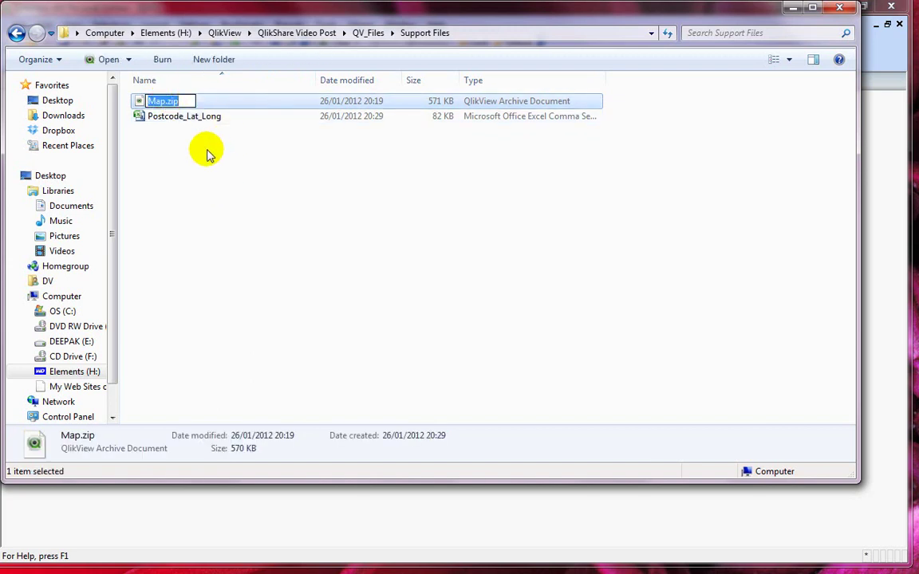
left_click(189, 101)
key("BackSpace")
key("BackSpace")
key("BackSpace")
key("BackSpace")
key("Return")
left_click(224, 214)
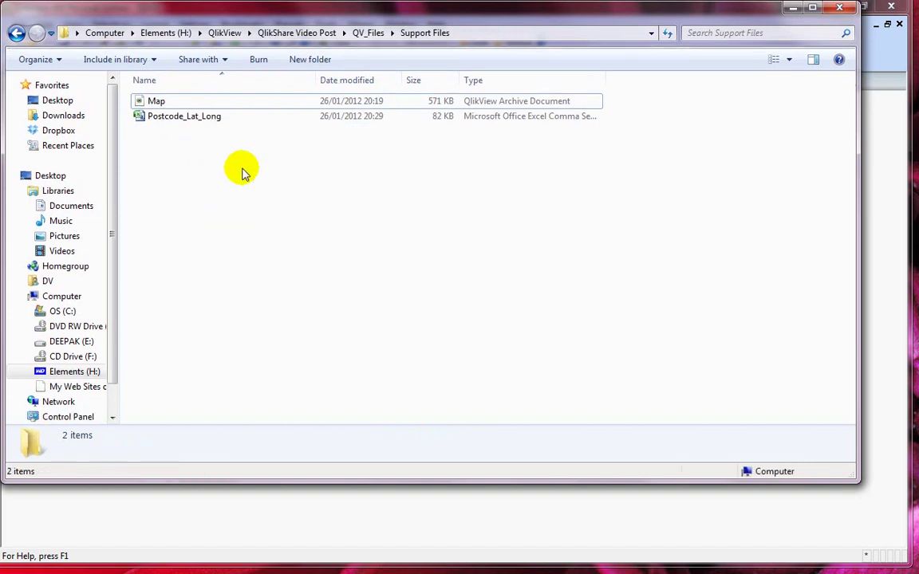
In Folder Options, untick Hide extensions for known file types and apply.
key("alt+t")
left_click(141, 124)
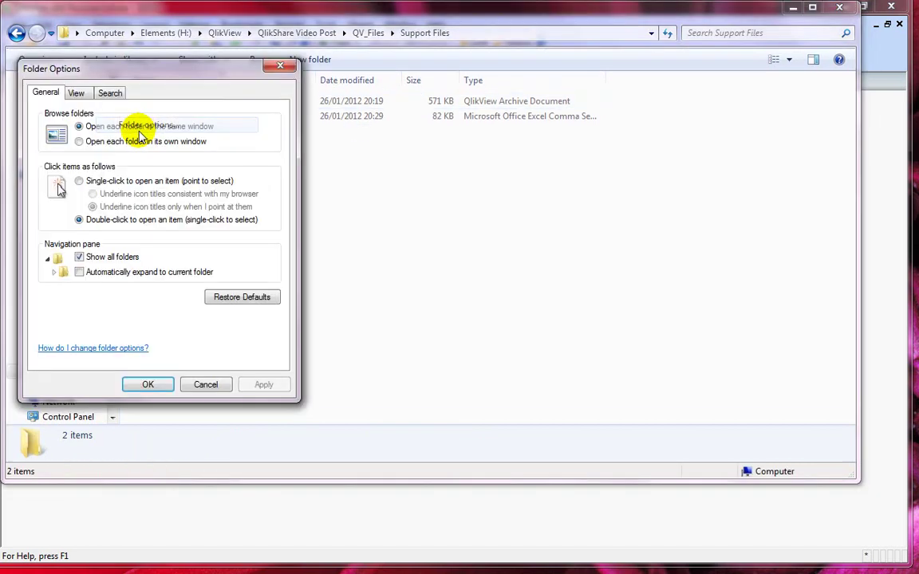
left_click(76, 93)
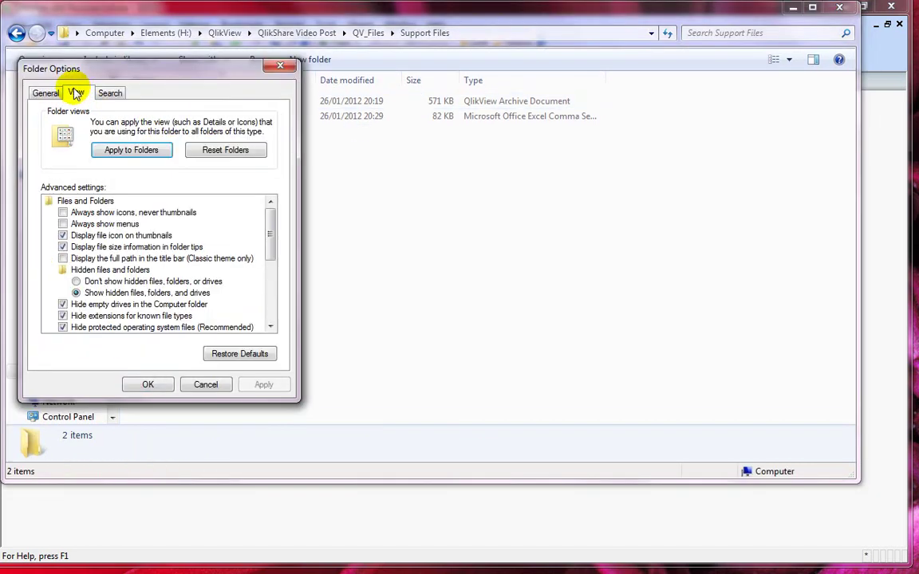
left_click(92, 319)
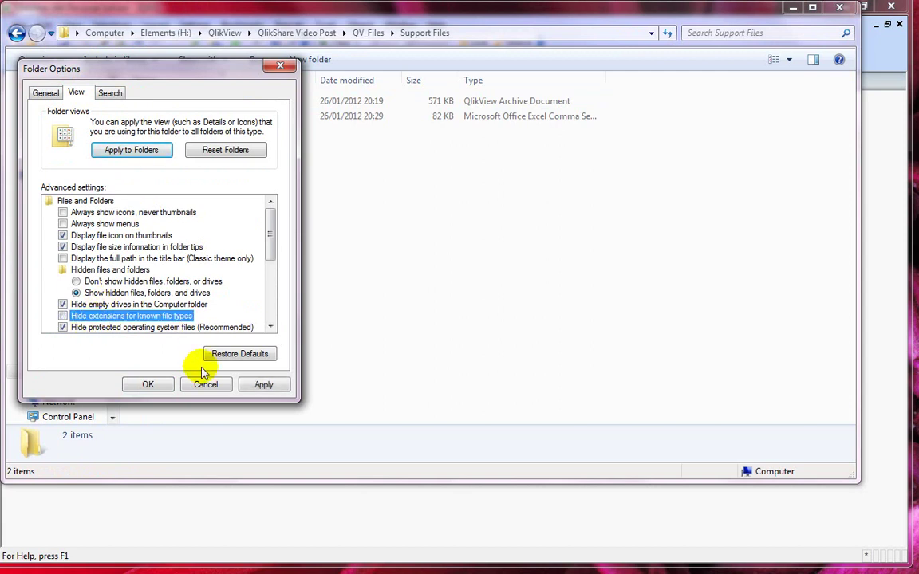
left_click(264, 385)
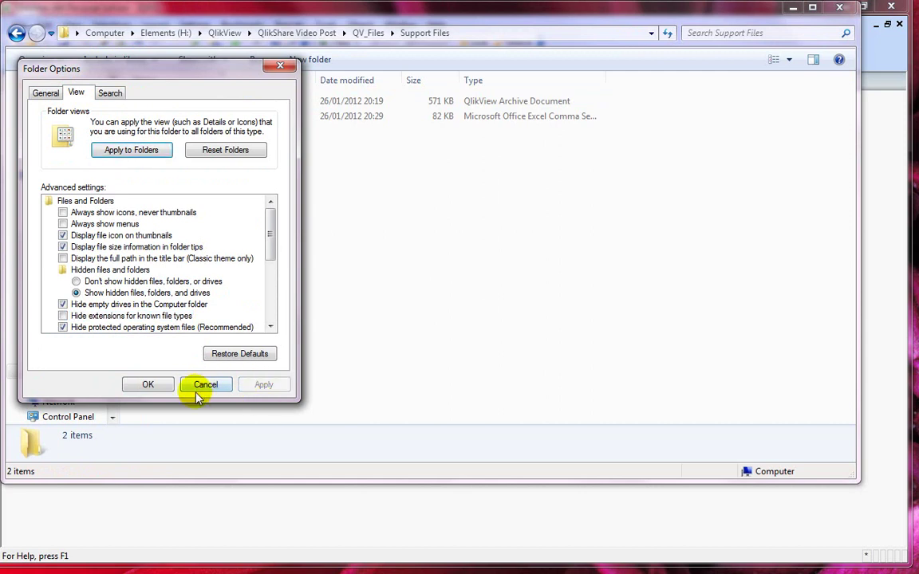
left_click(154, 384)
Rename Map.qar to Map.zip and confirm the extension change.
left_click(199, 106)
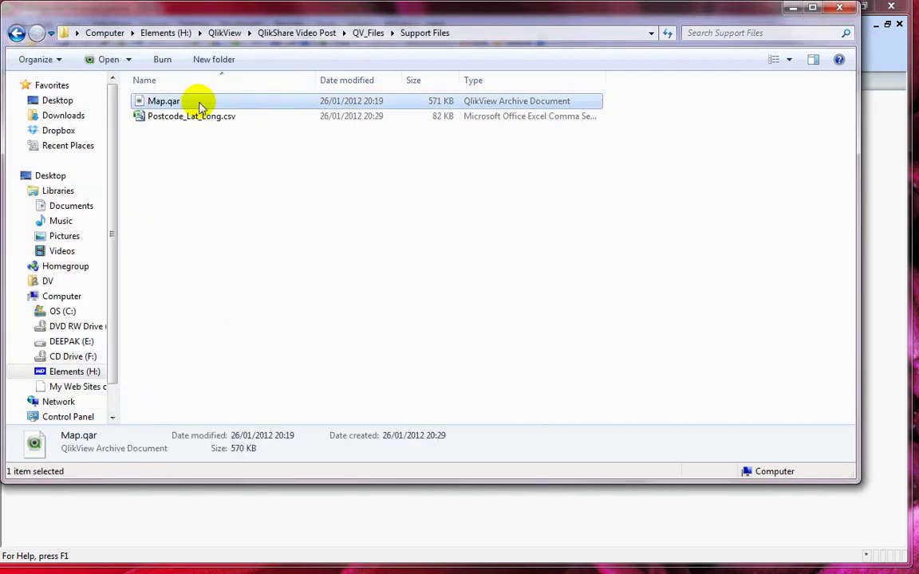
left_click(200, 106)
key("End")
key("BackSpace")
key("BackSpace")
key("BackSpace")
type("zip")
key("Return")
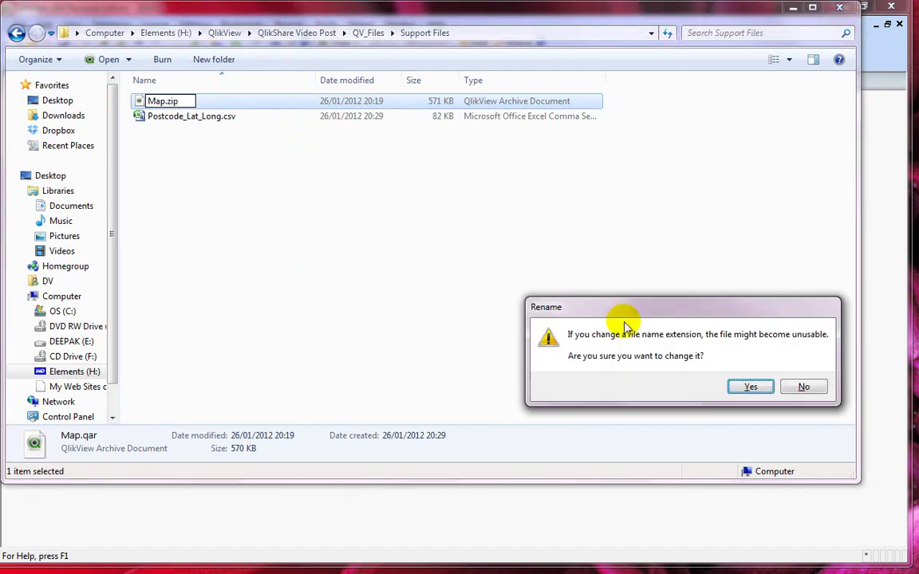
left_click(756, 387)
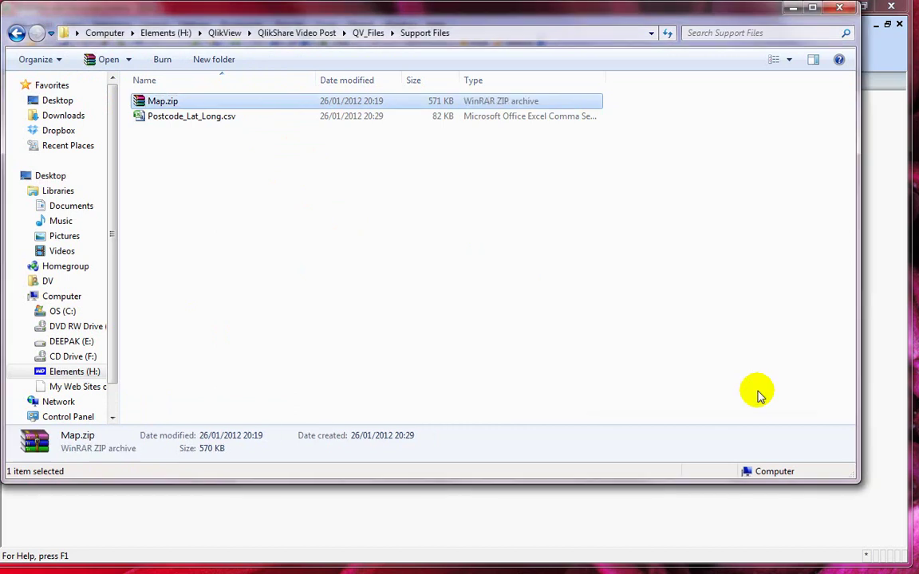
Open Map.zip in WinRAR and enter its Map folder.
double_click(163, 101)
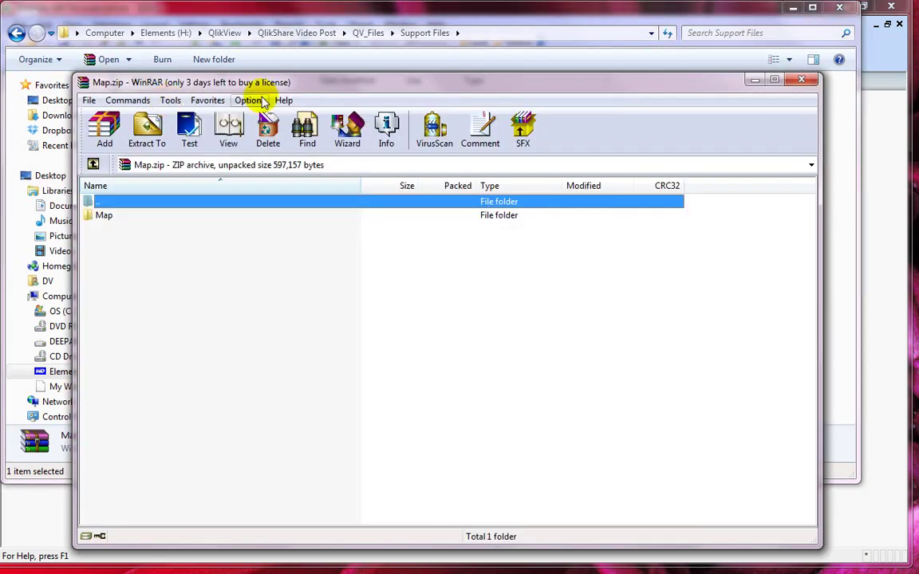
left_click_drag(281, 85, 251, 62)
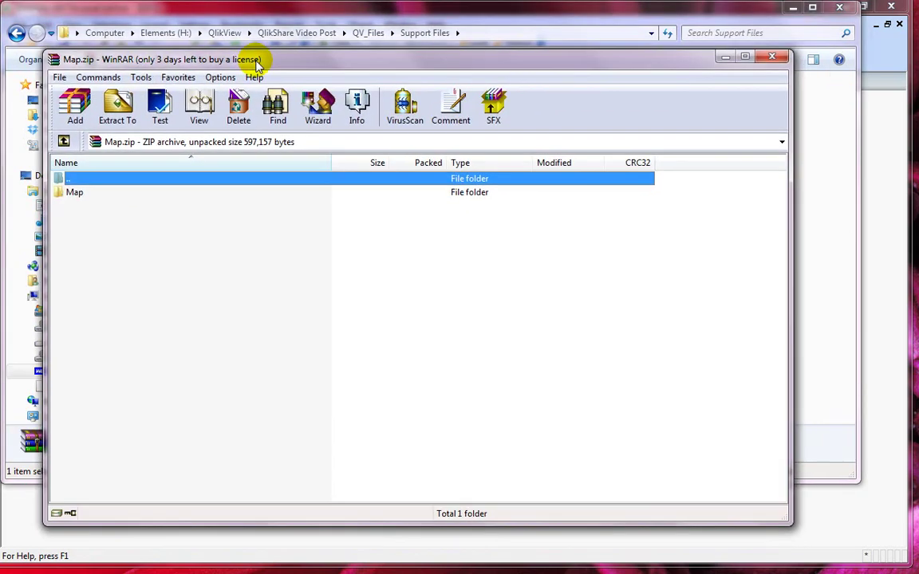
double_click(67, 197)
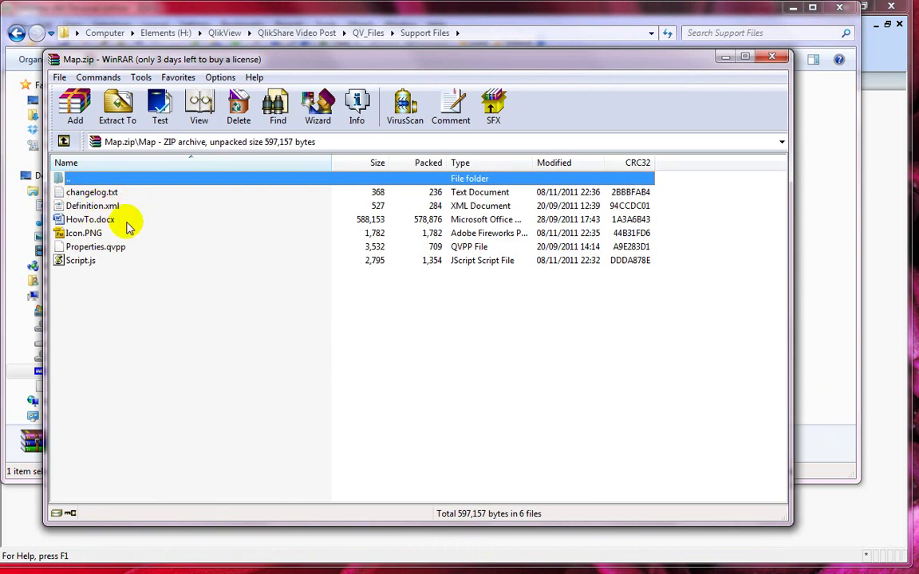
Look over Icon.PNG, Properties.qvpp and Script.js, then return to the archive root and Explorer.
left_click(75, 233)
left_click(80, 244)
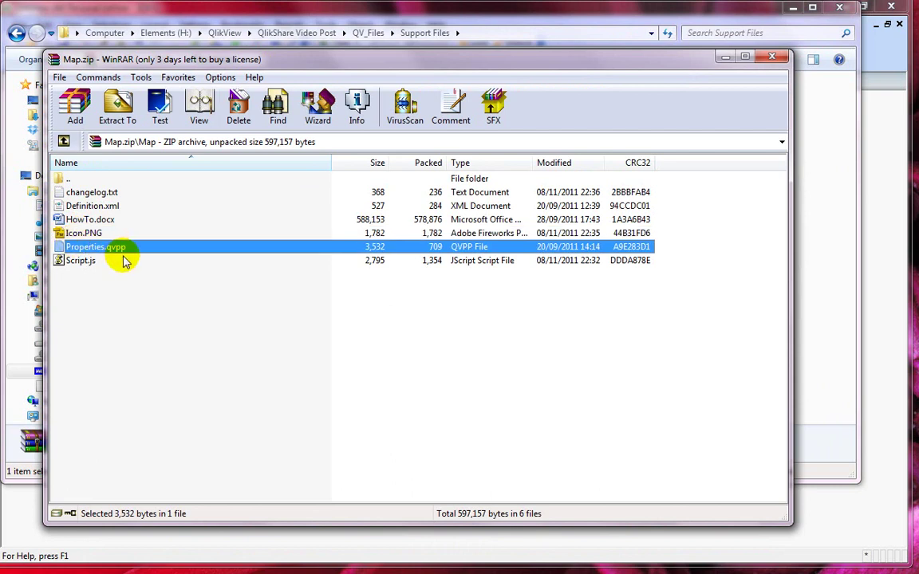
left_click(97, 261)
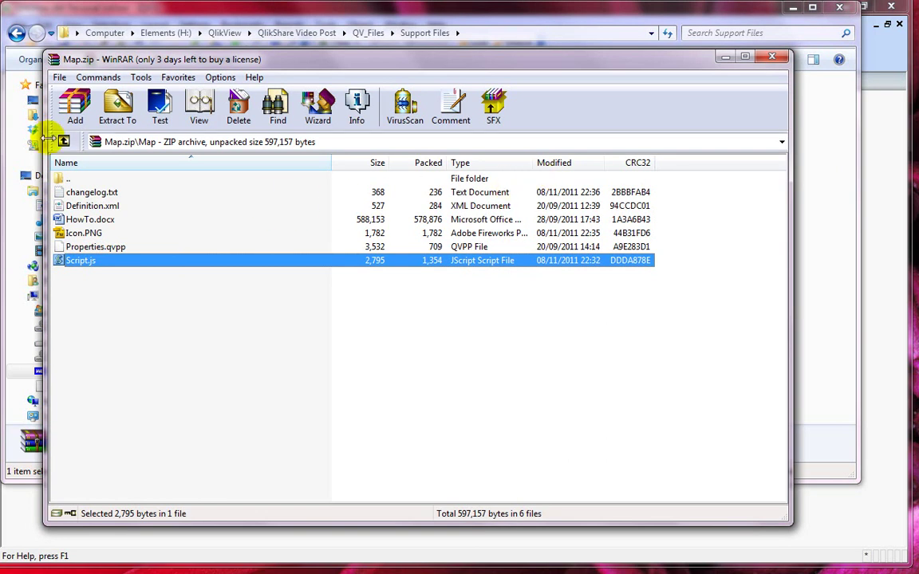
left_click(64, 142)
right_click(74, 196)
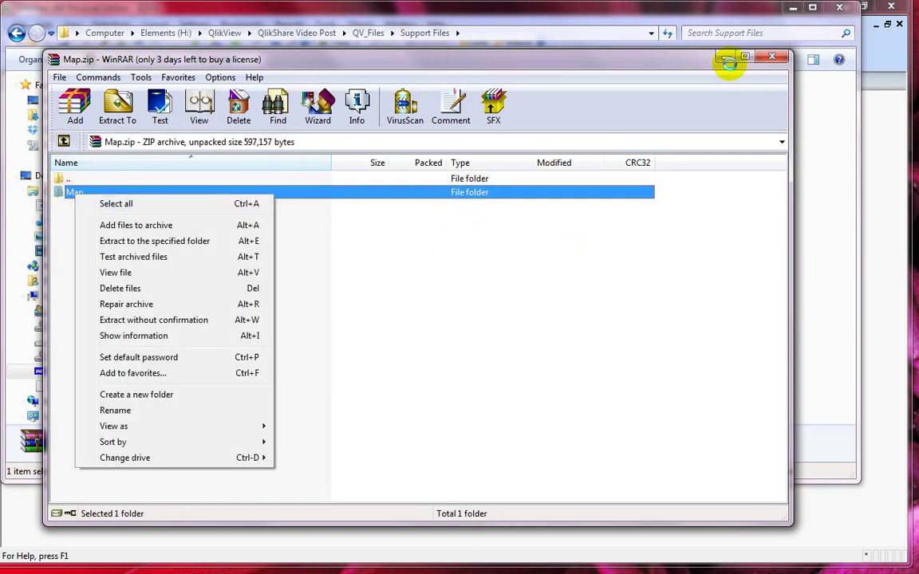
left_click(804, 125)
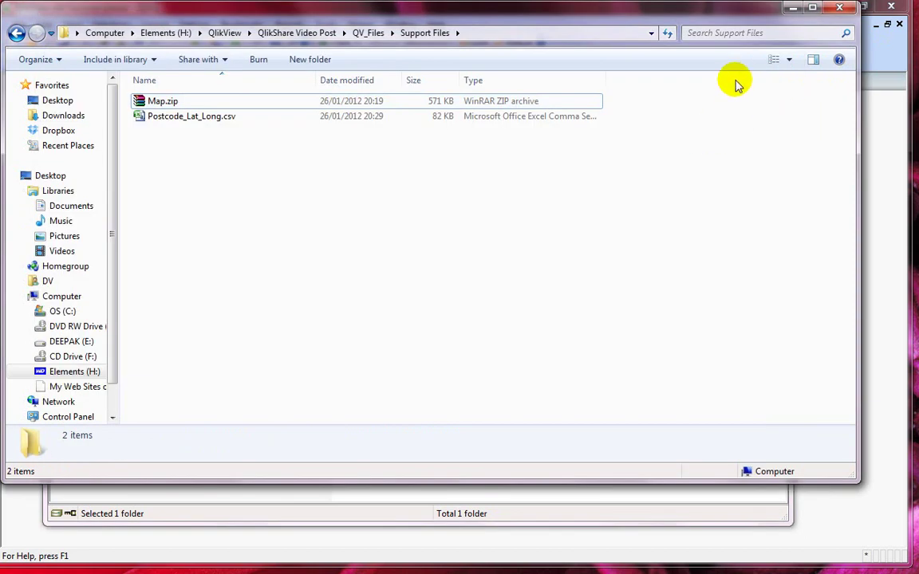
Navigate from C: through Users, the profile, AppData\Local\QlikTech to the QlikView folder.
left_click(64, 313)
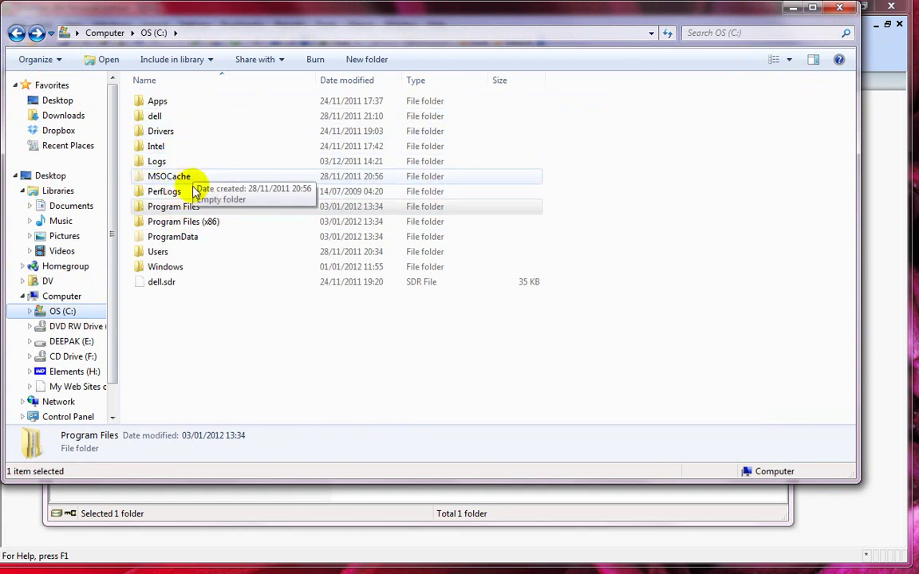
double_click(180, 252)
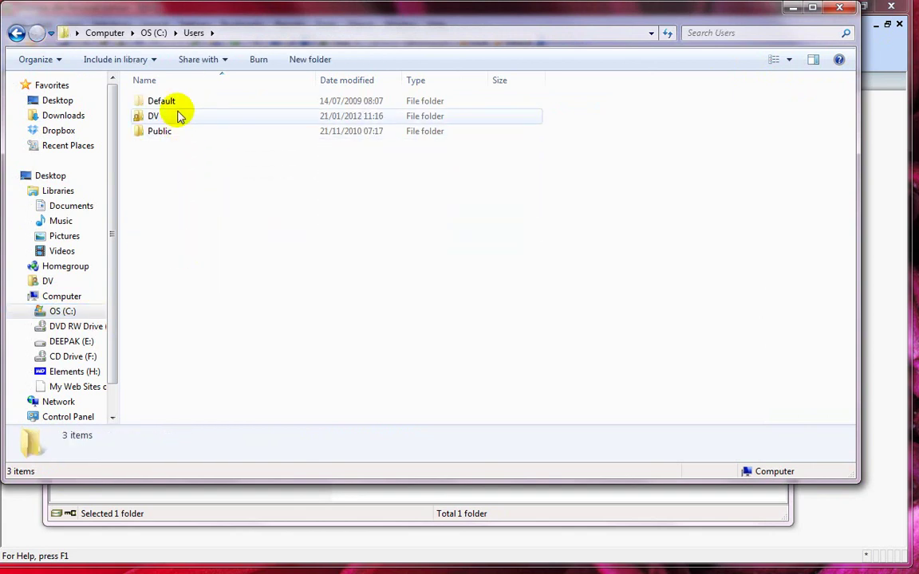
double_click(179, 116)
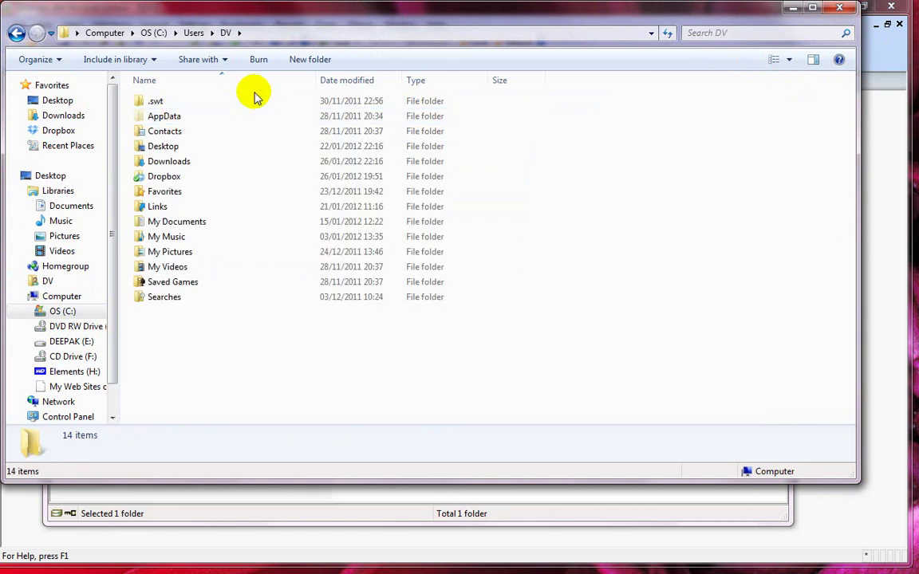
double_click(199, 122)
double_click(197, 104)
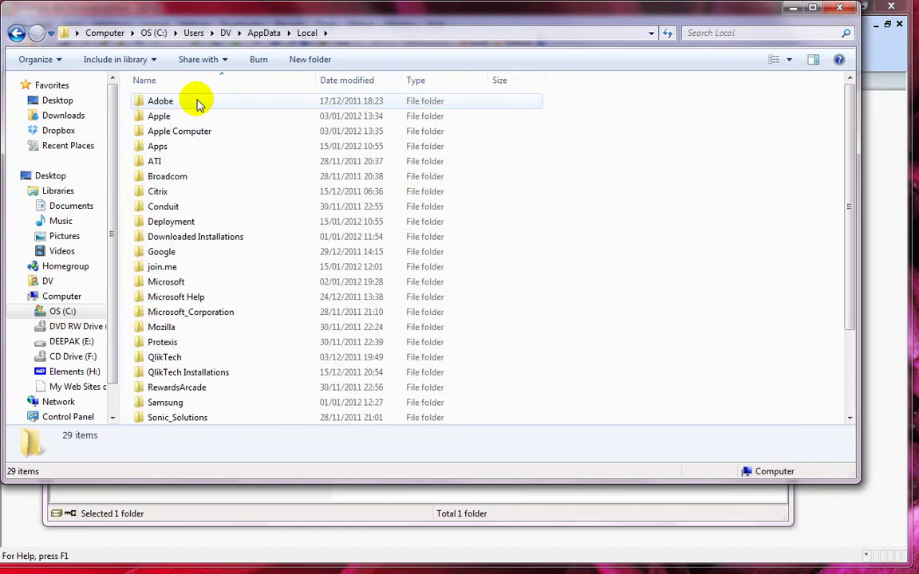
double_click(194, 361)
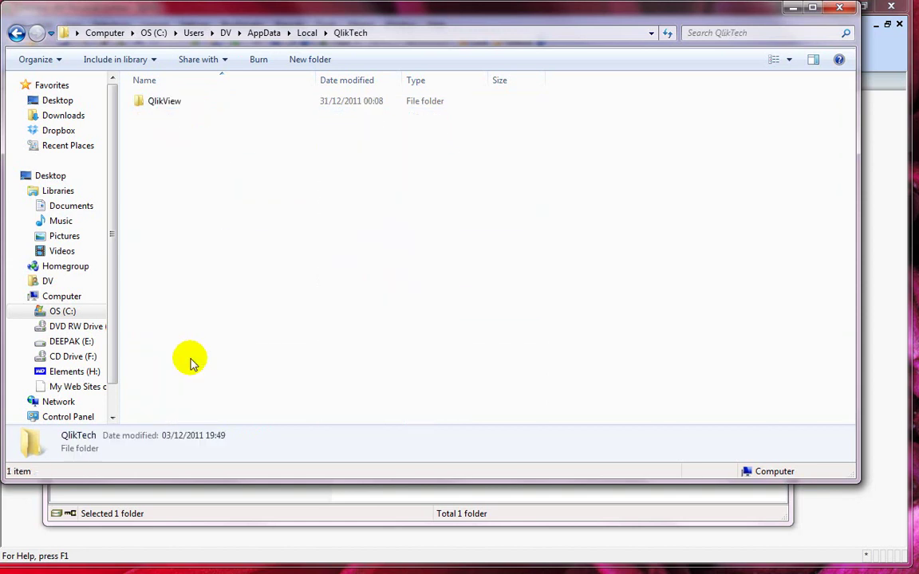
double_click(156, 105)
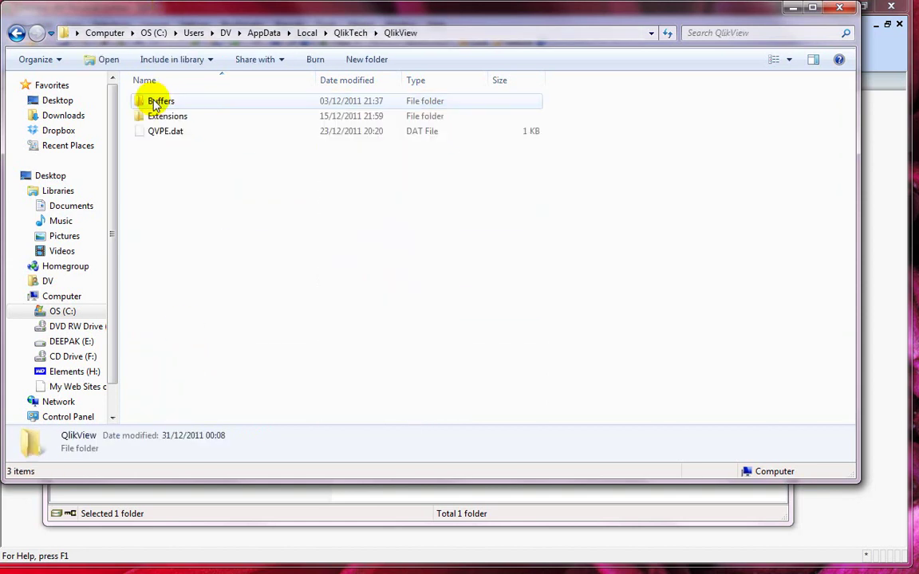
Open Extensions\Objects and bring the Map.zip archive window to the front.
left_click(178, 118)
double_click(177, 120)
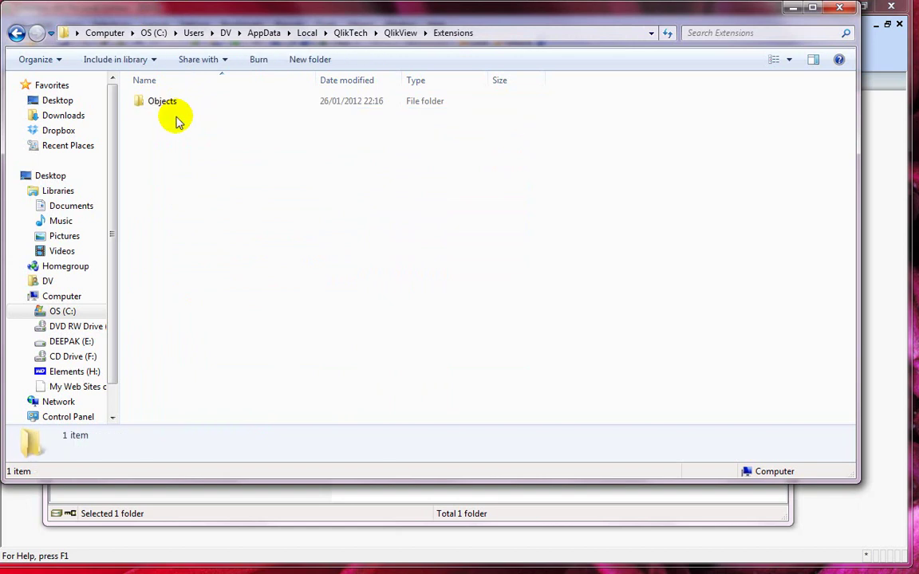
double_click(168, 99)
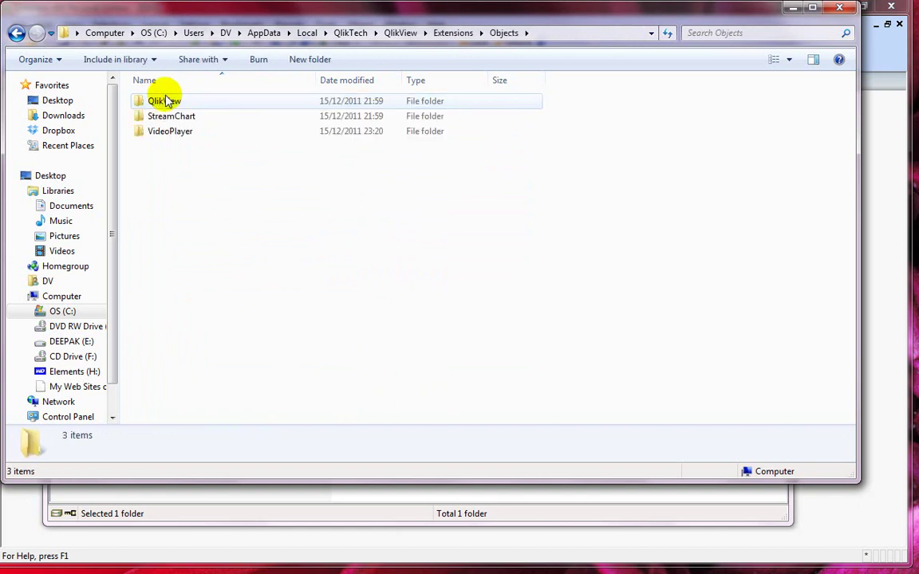
left_click(16, 32)
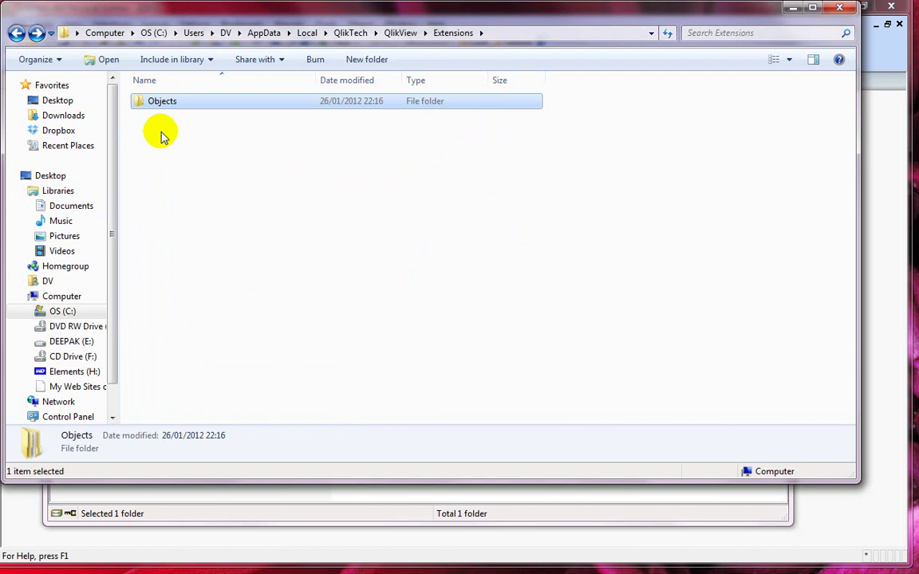
double_click(164, 103)
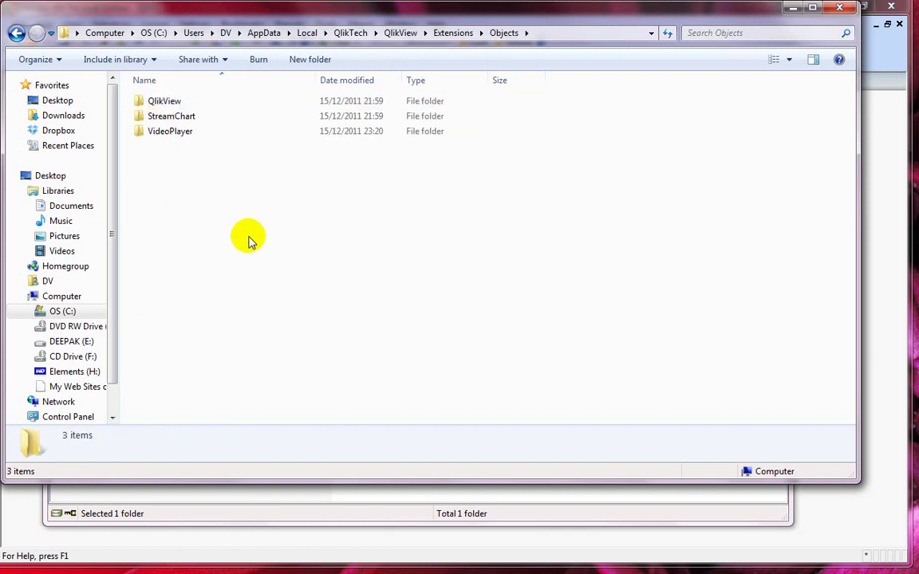
left_click(224, 500)
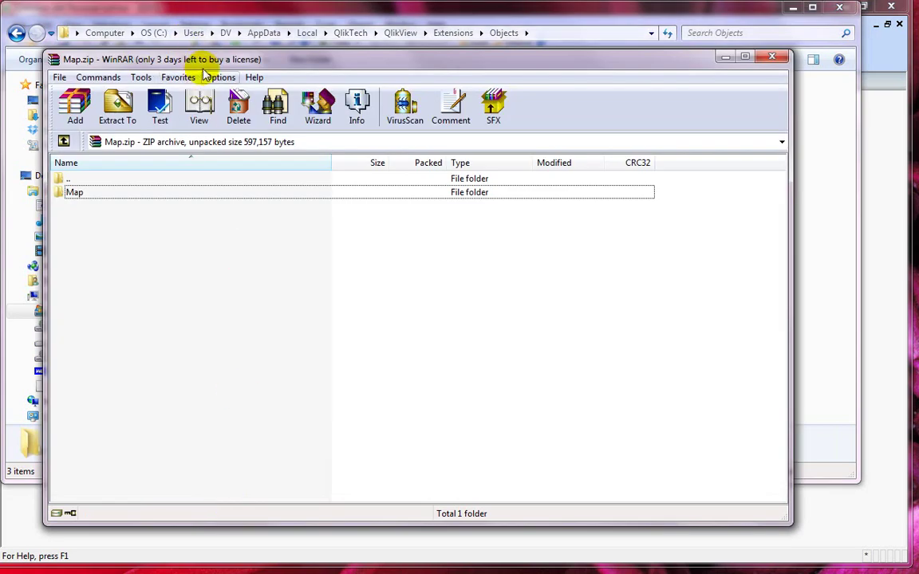
Drag the Map folder from Map.zip into the Objects folder, then close WinRAR.
left_click_drag(211, 59, 401, 33)
left_click_drag(266, 166, 168, 181)
left_click(451, 166)
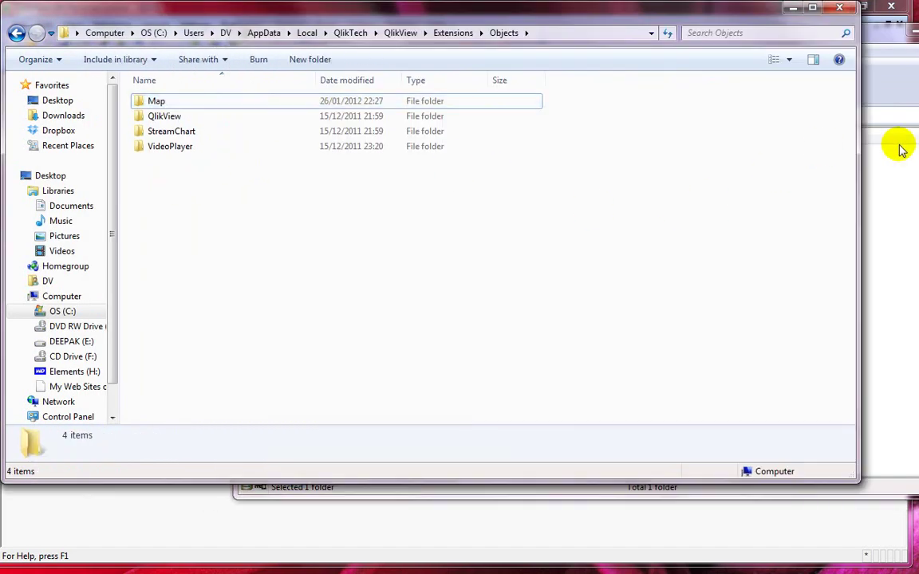
left_click(885, 175)
key("alt+F4")
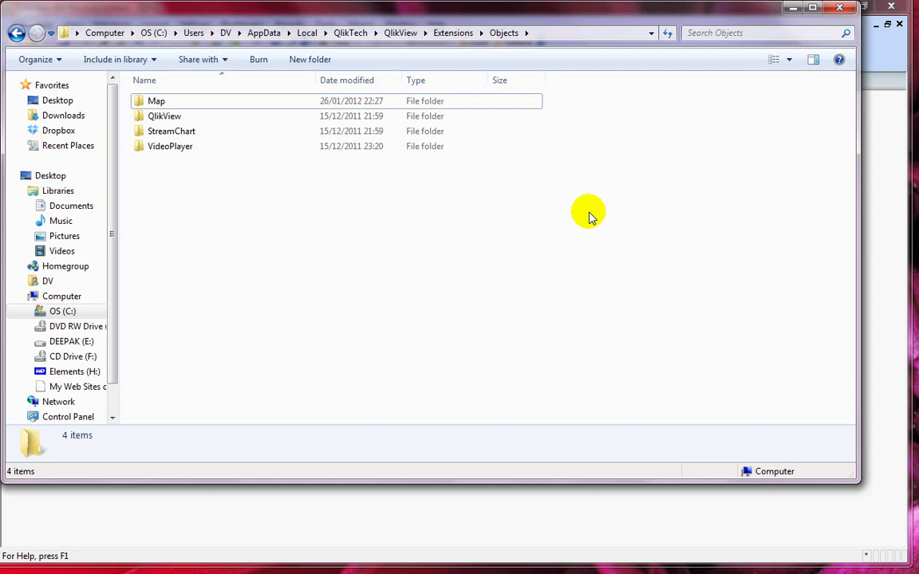
left_click(243, 102)
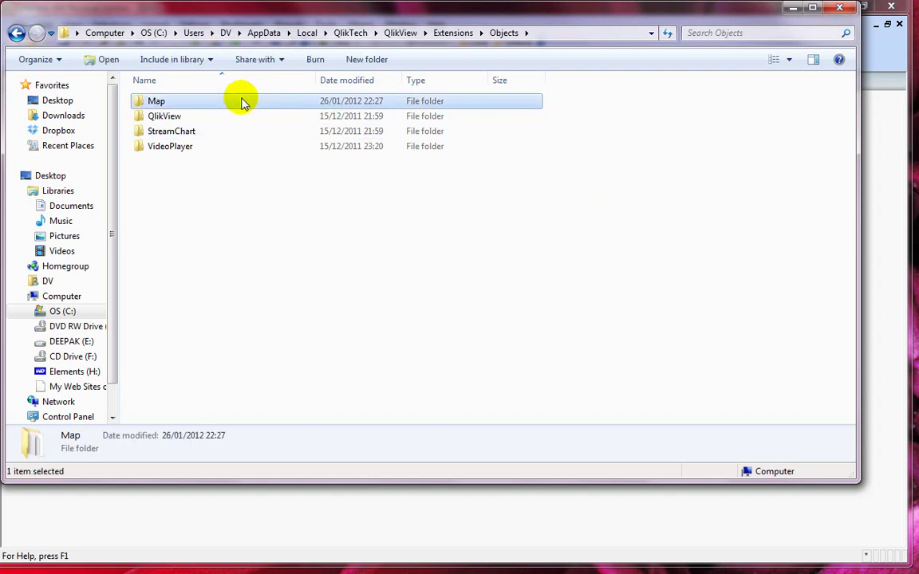
Delete the copied Map folder from Objects.
key("Delete")
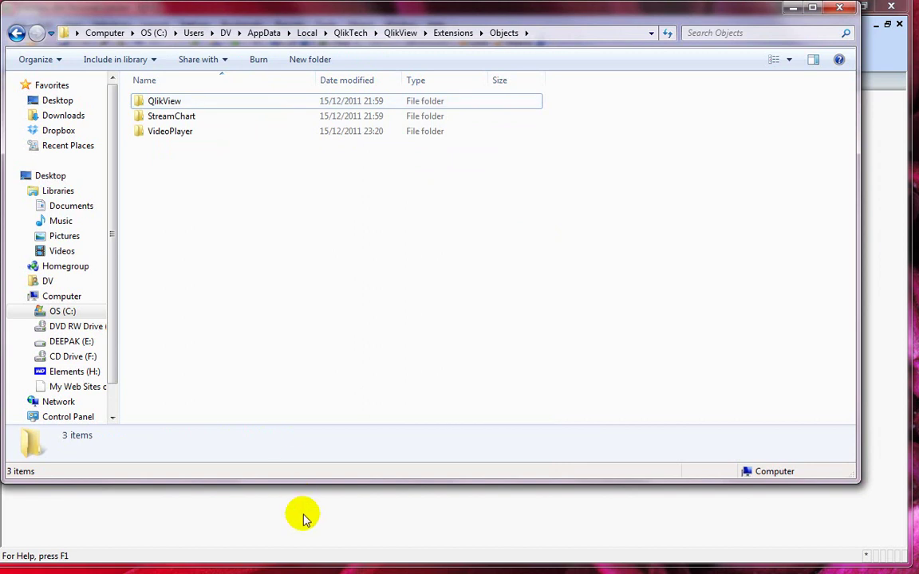
left_click(303, 519)
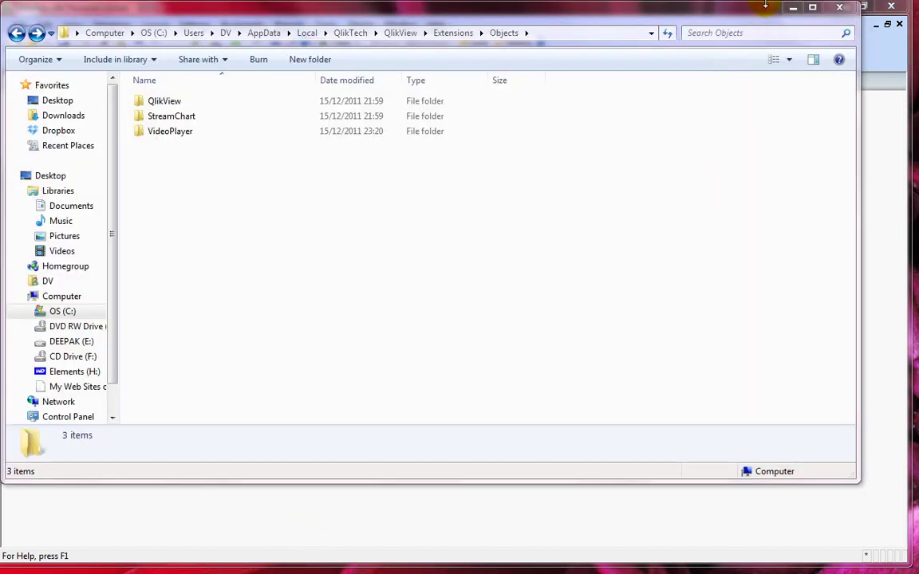
left_click(793, 7)
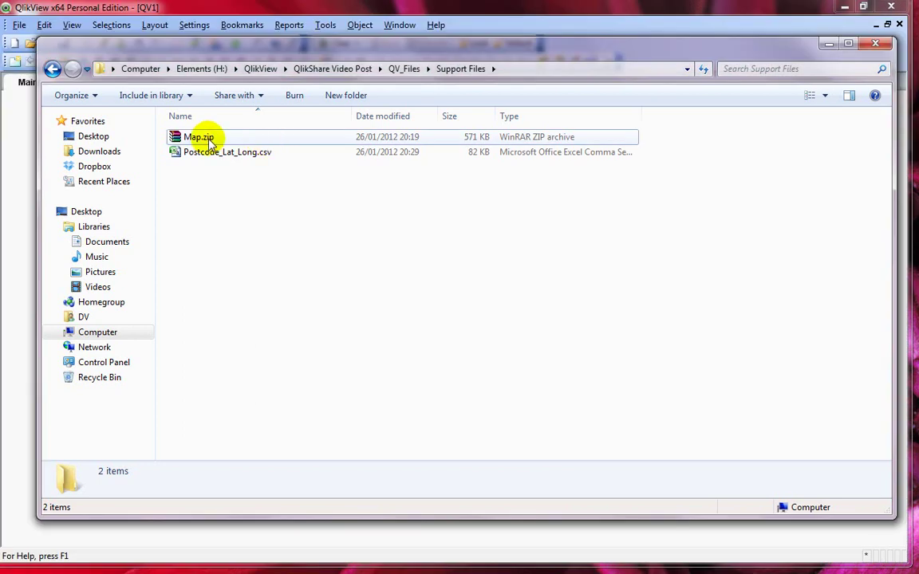
Rename Map.zip to Map.qar and accept the extension change.
left_click(212, 139)
key("F2")
left_click(218, 137)
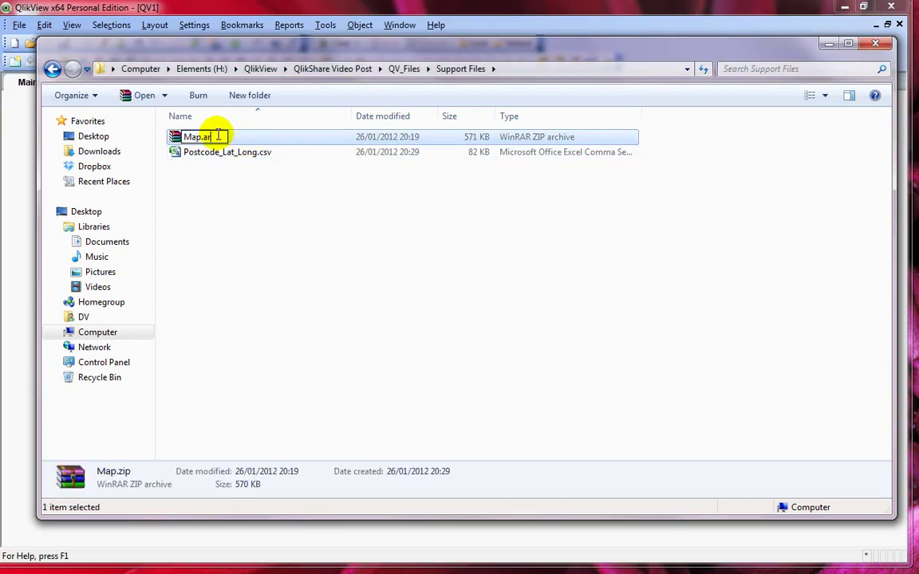
type("qar")
key("Return")
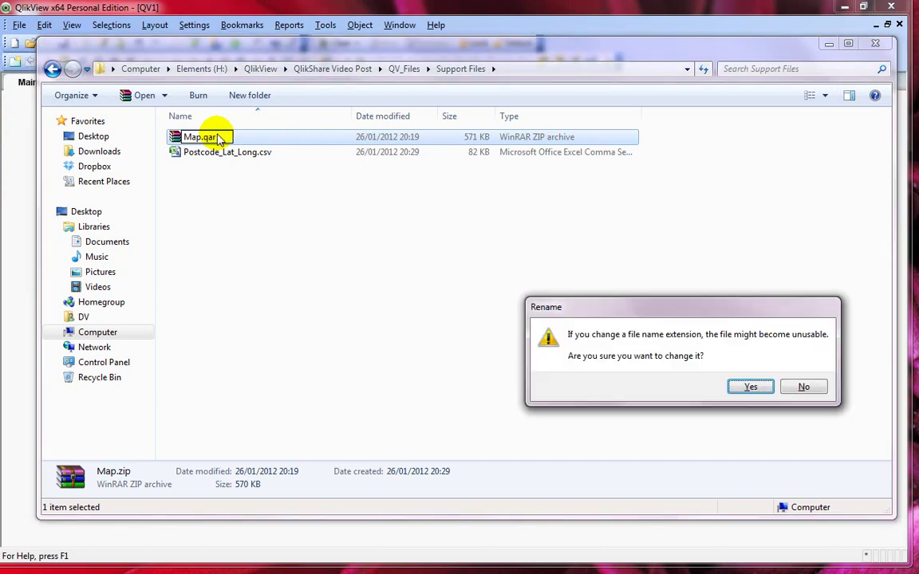
left_click(751, 386)
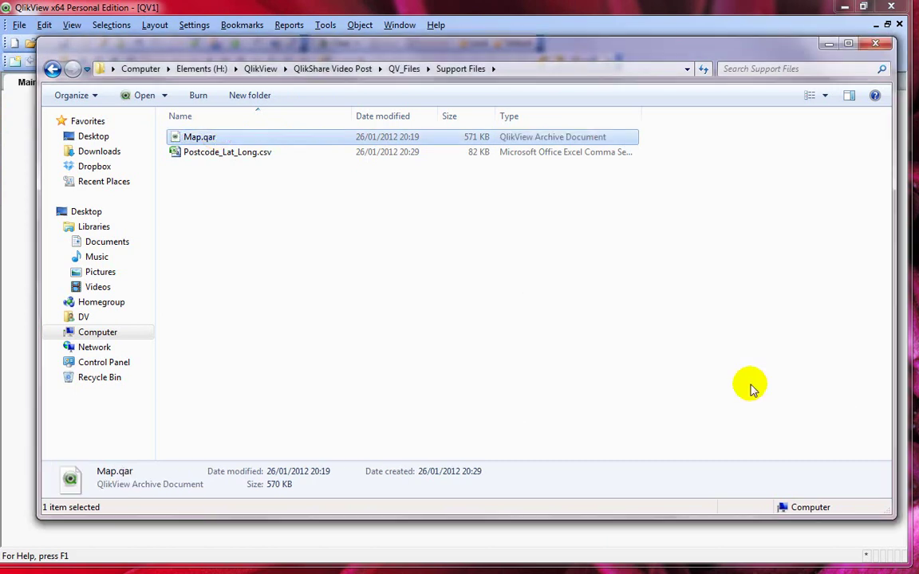
Install Map.qar as a QlikView extension and dismiss the confirmation.
double_click(221, 136)
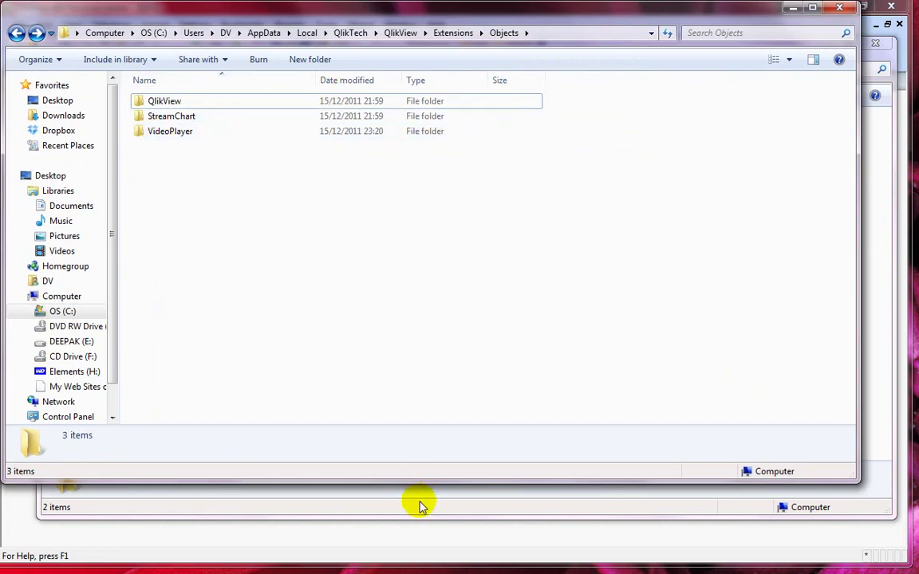
left_click(421, 506)
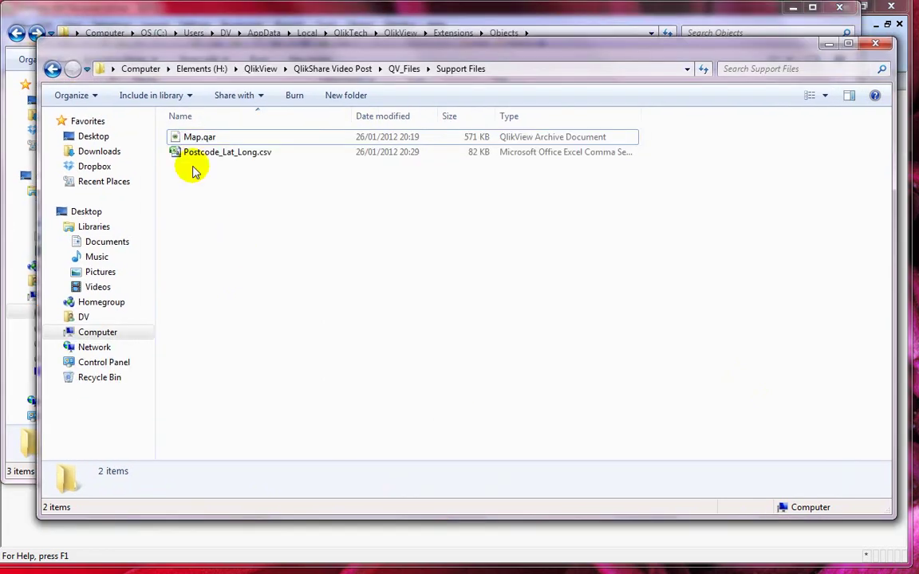
double_click(198, 138)
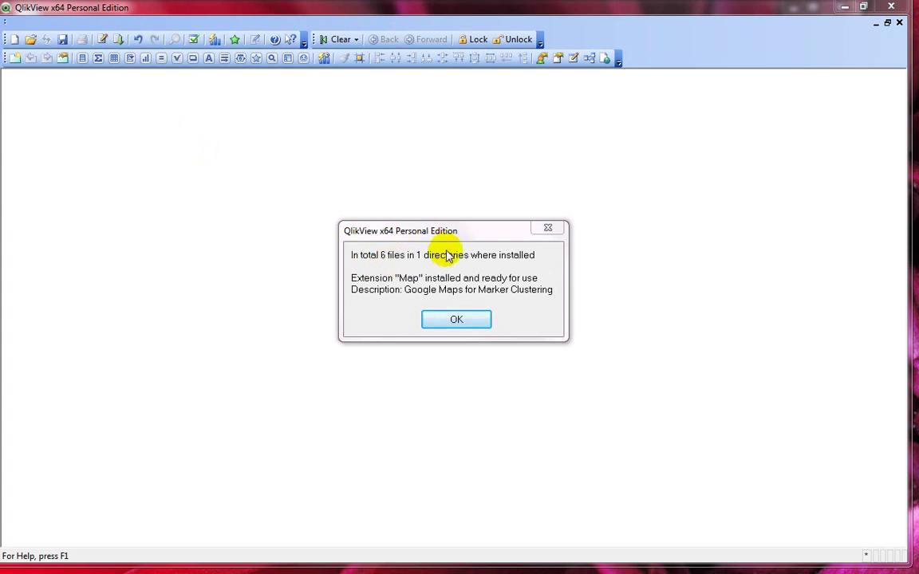
left_click(456, 322)
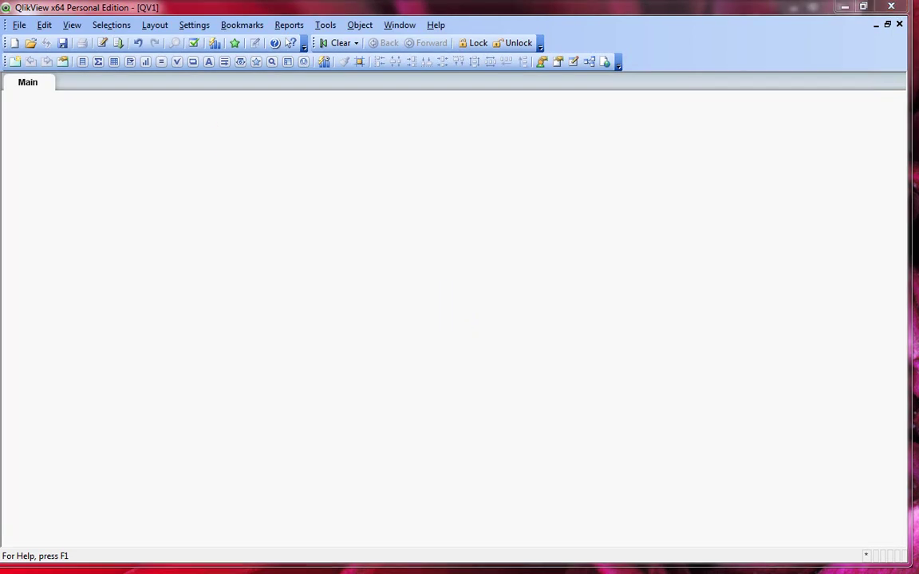
Check that Objects\Map now holds the installed extension files.
key("alt+Tab")
left_click(155, 102)
double_click(156, 102)
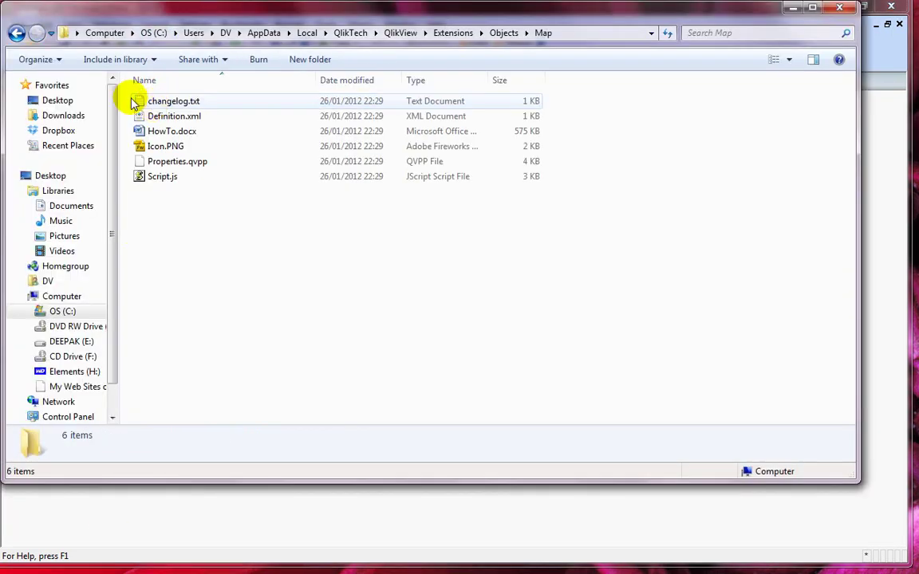
left_click(16, 32)
left_click(793, 7)
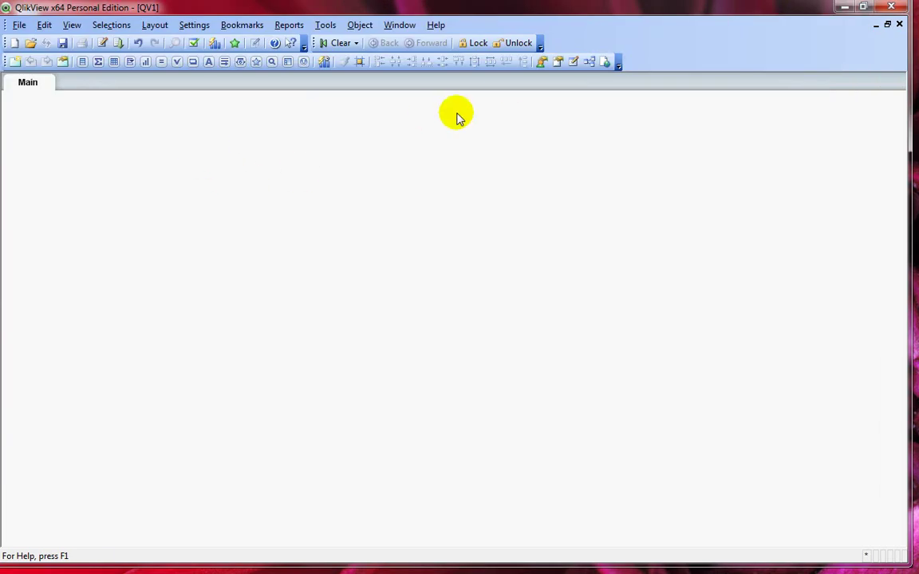
left_click(73, 25)
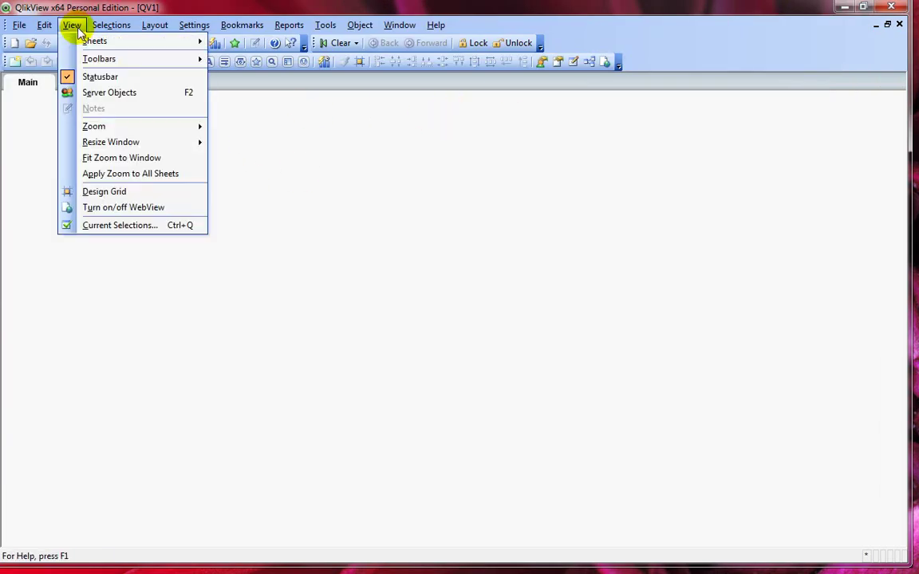
Turn WebView on and bring up the empty Main sheet's shortcut menu.
left_click(137, 209)
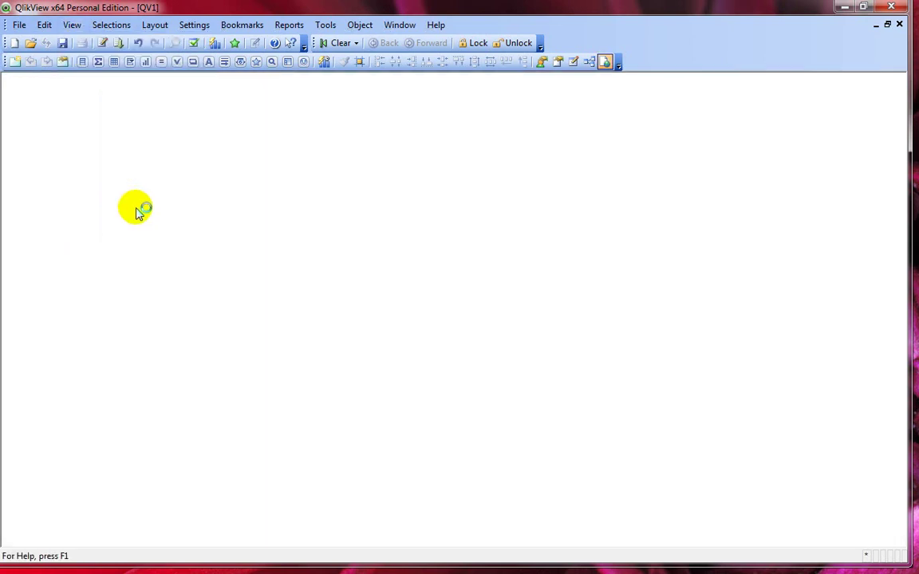
left_click(606, 63)
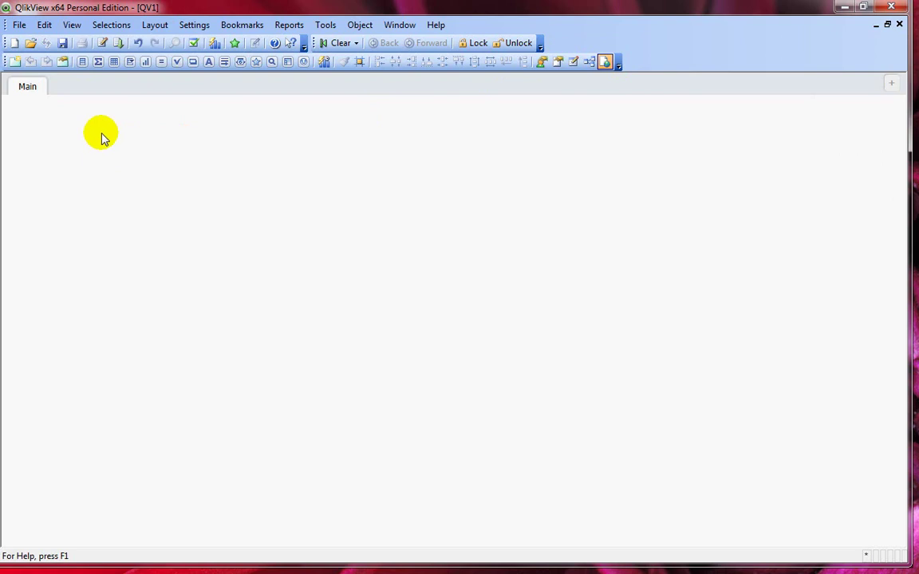
right_click(101, 137)
left_click(66, 136)
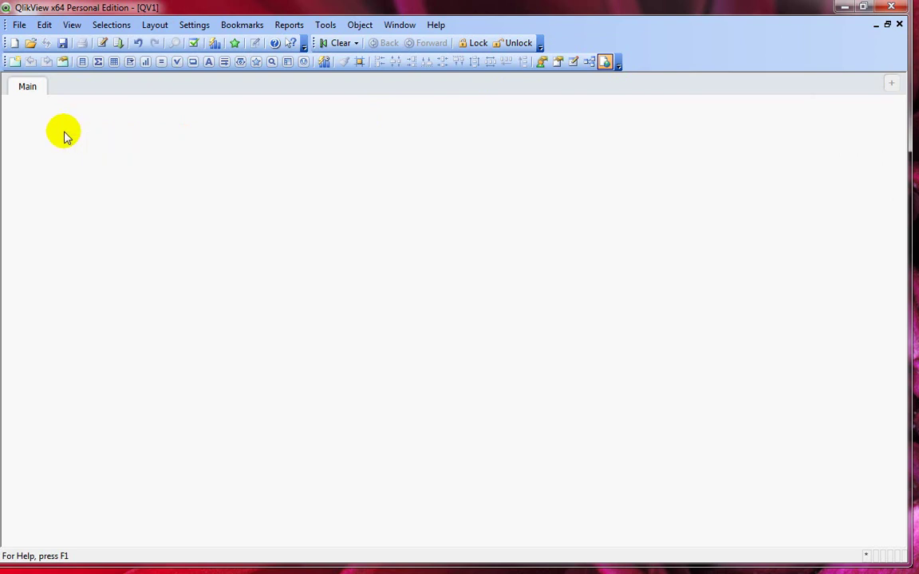
right_click(64, 124)
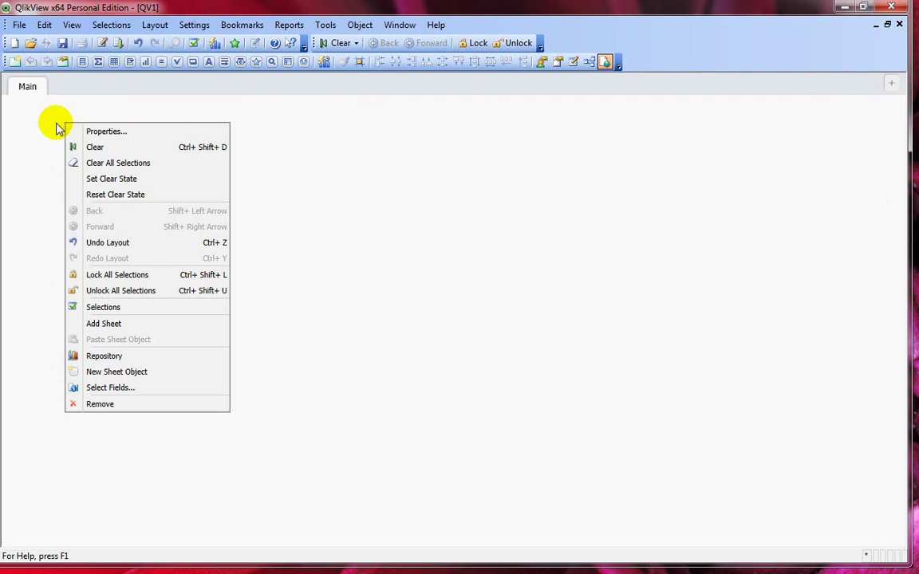
Add a Google Maps extension object to the Main sheet, enlarge it and shift it up-left.
left_click(134, 372)
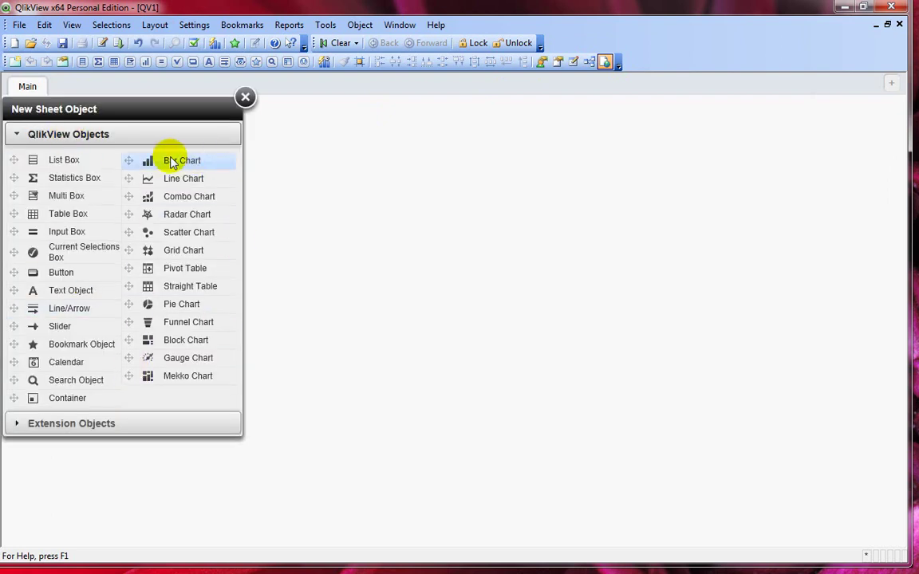
left_click(98, 426)
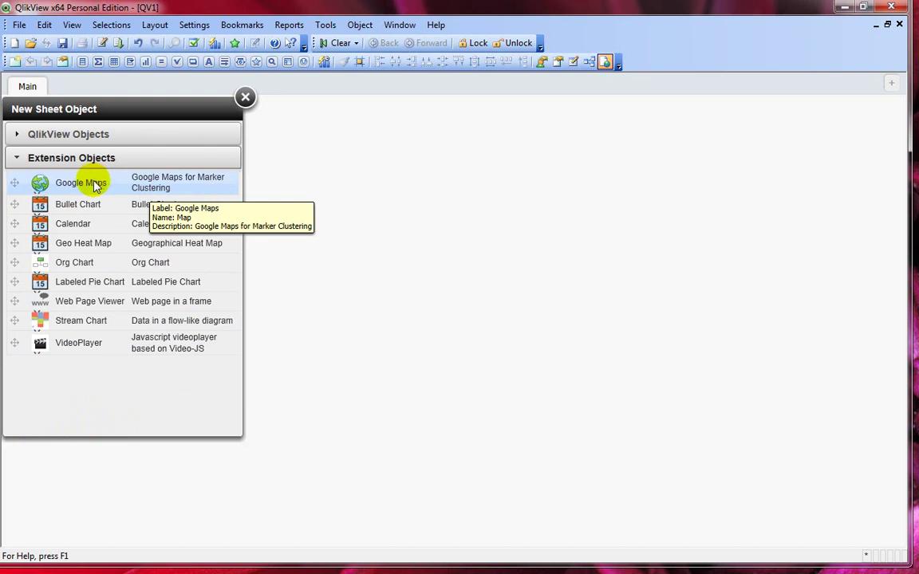
left_click_drag(90, 185, 459, 137)
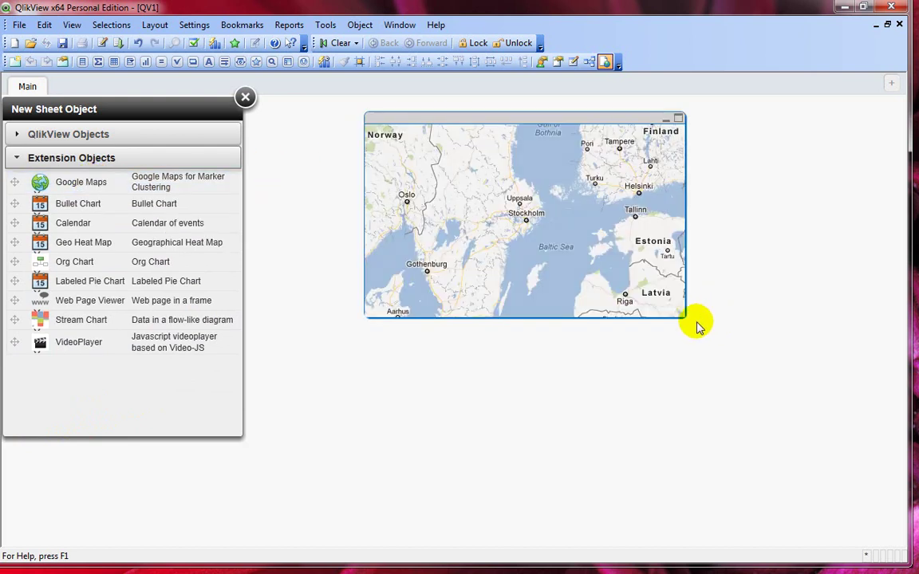
left_click_drag(686, 317, 821, 452)
left_click_drag(591, 128, 508, 111)
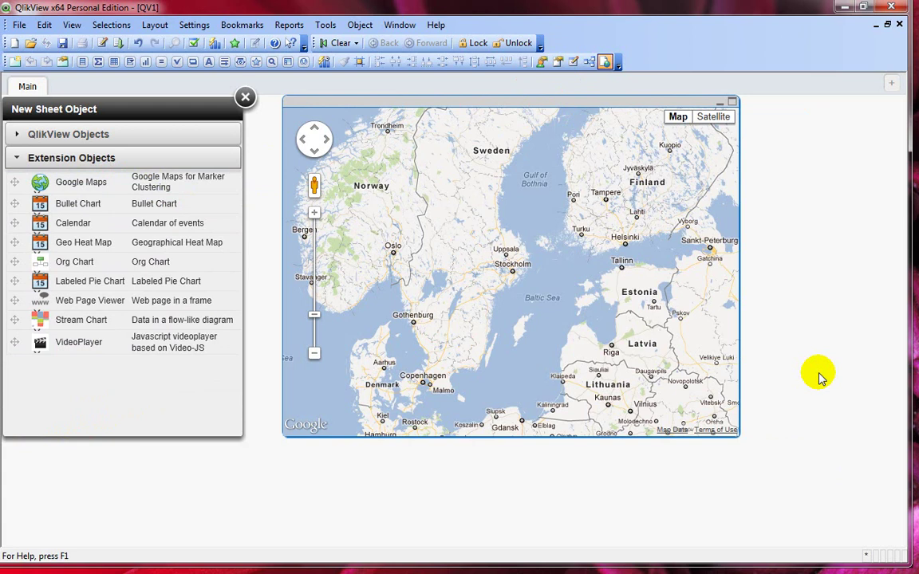
Insert a LOAD of Postcode_Lat_Long.csv from H:\QlikView\QlikShare Video Post\QV_Files\Support Files via Table Files.
key("ctrl+e")
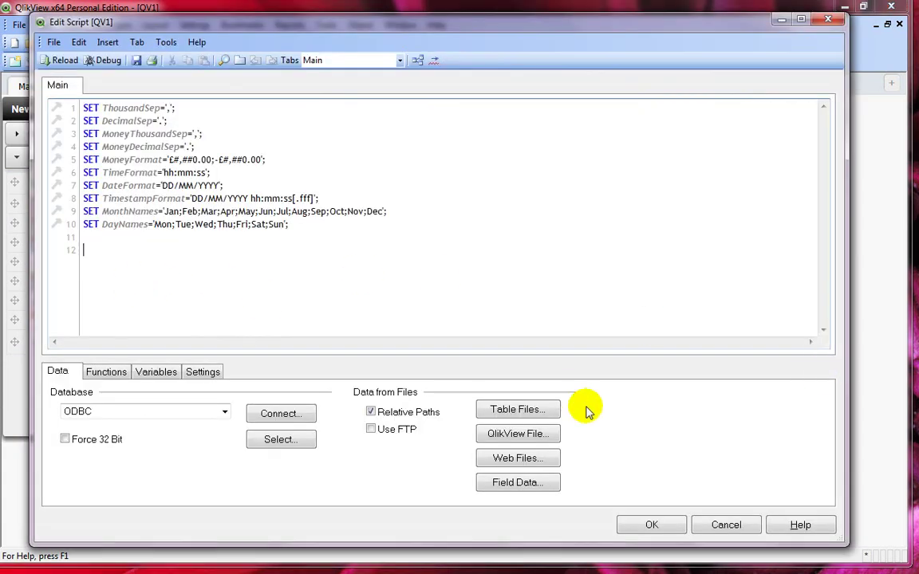
left_click(523, 409)
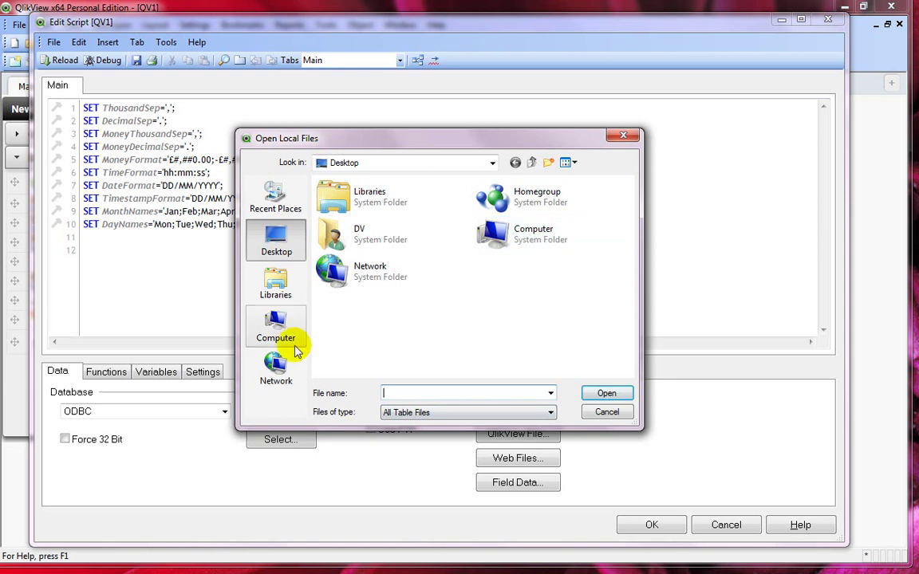
left_click(276, 323)
double_click(447, 294)
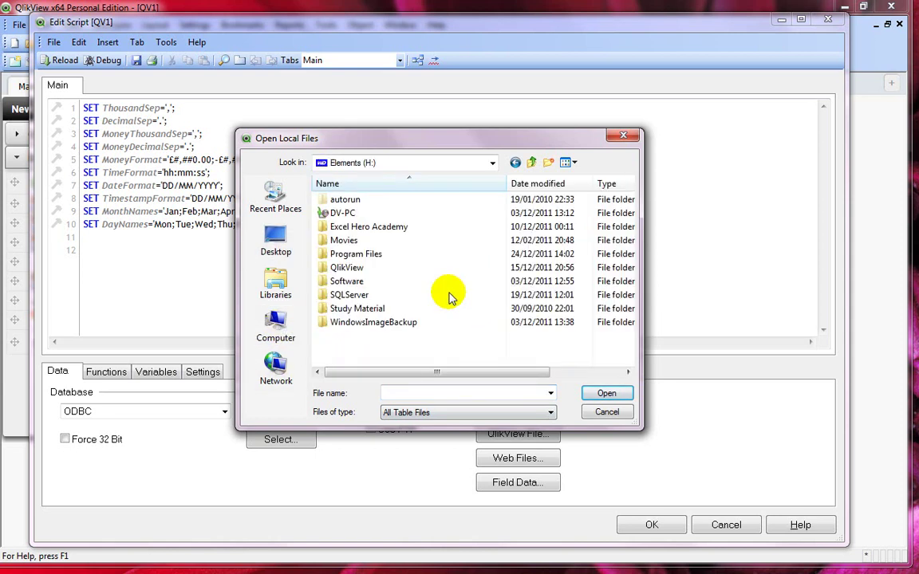
left_click(378, 310)
double_click(370, 268)
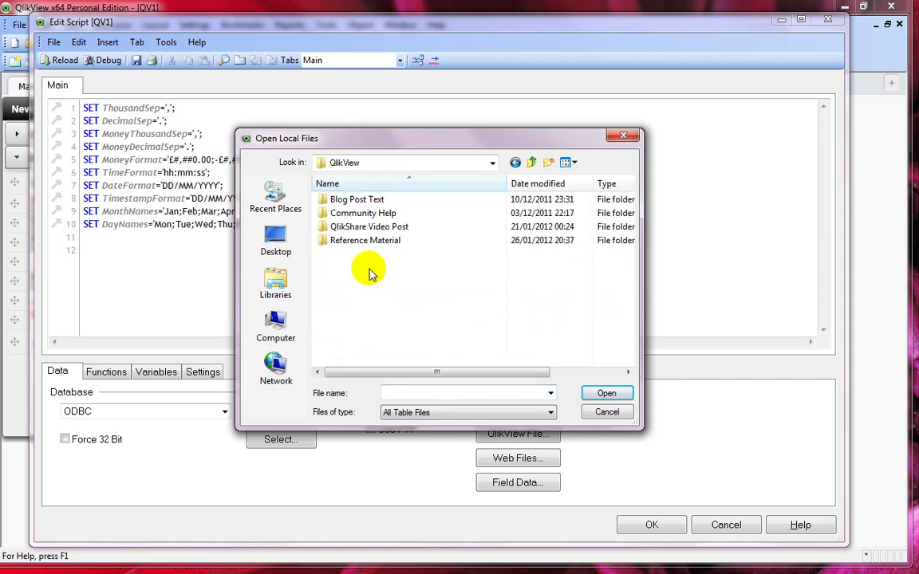
double_click(401, 226)
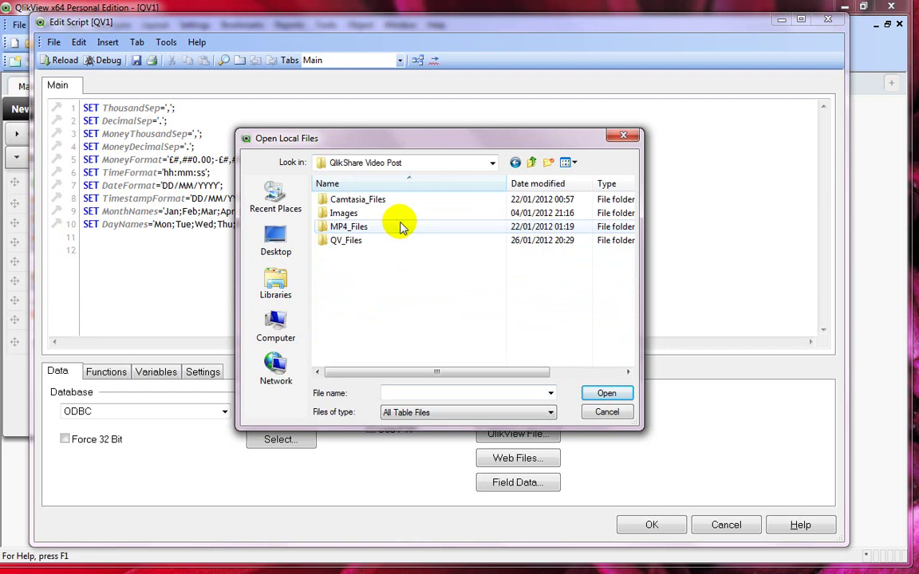
double_click(363, 240)
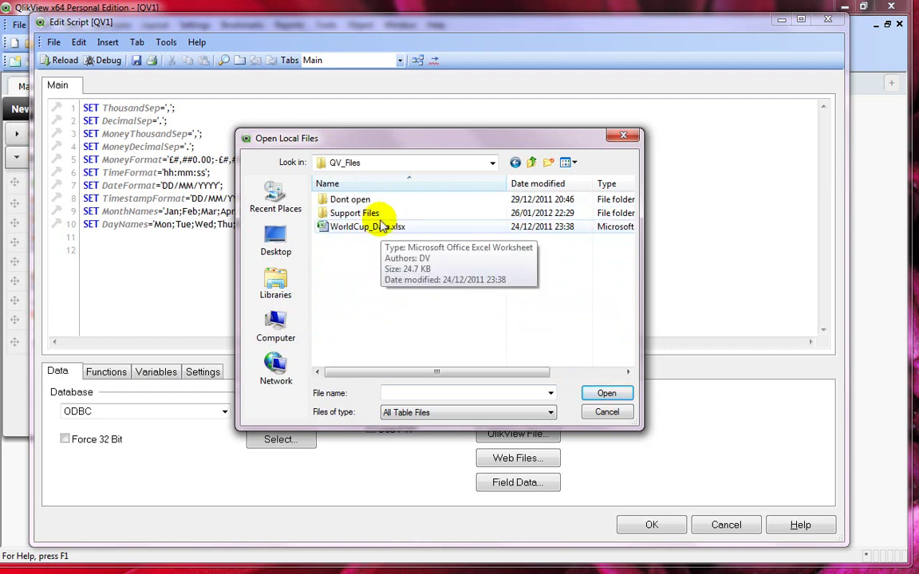
double_click(374, 213)
double_click(405, 203)
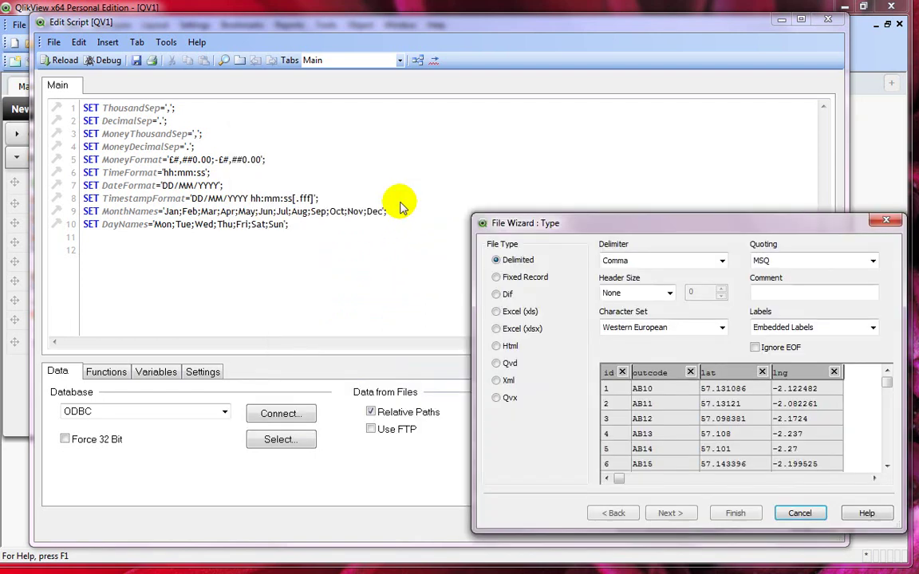
left_click_drag(525, 222, 417, 176)
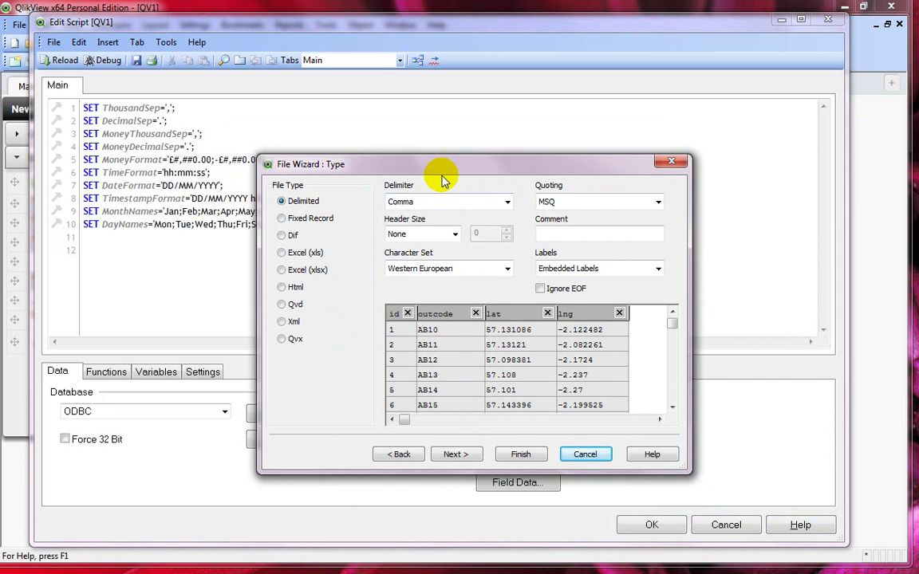
left_click(520, 455)
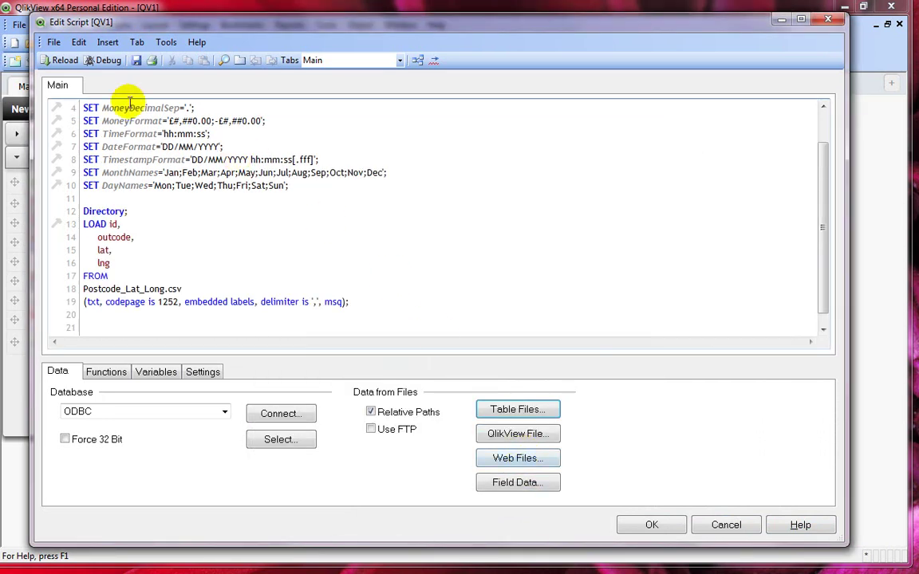
Reload the data and open the Google Maps object's properties.
left_click(63, 63)
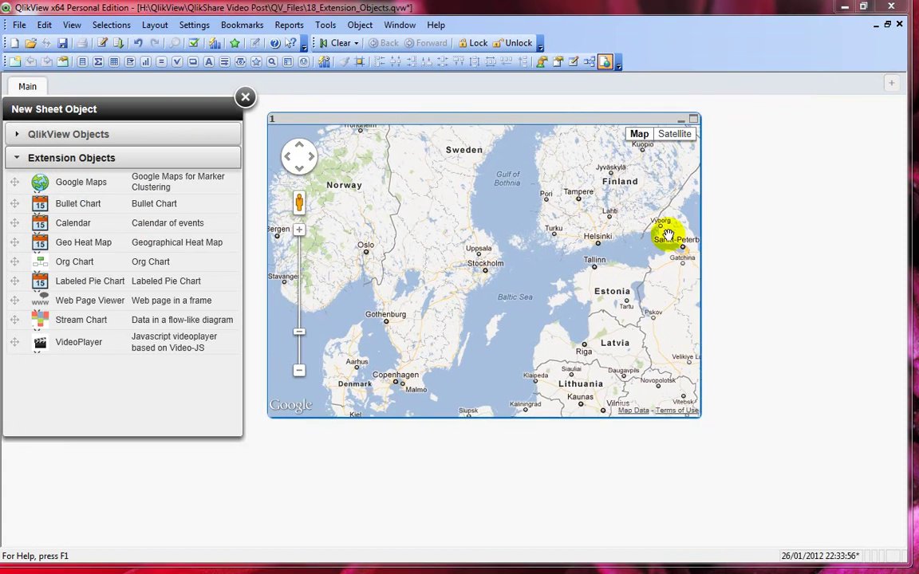
right_click(559, 123)
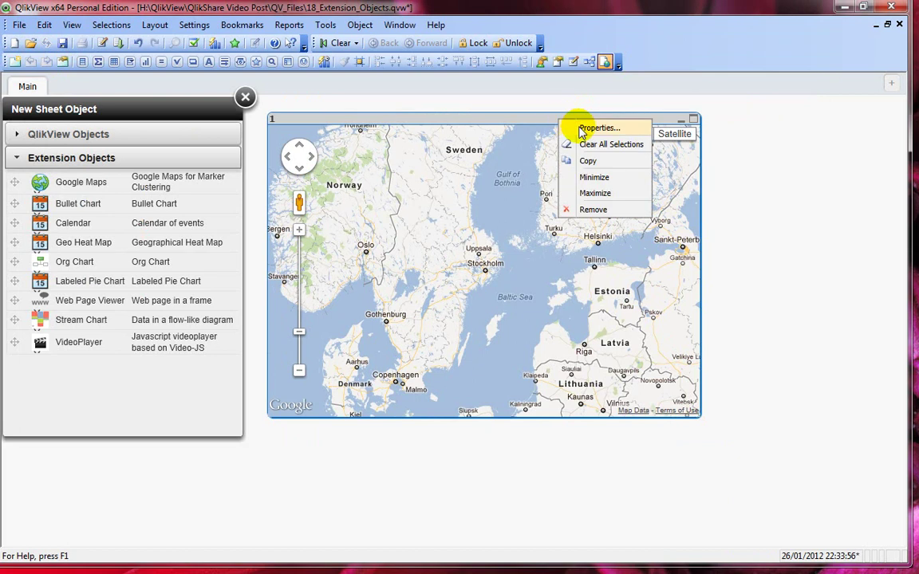
left_click(579, 127)
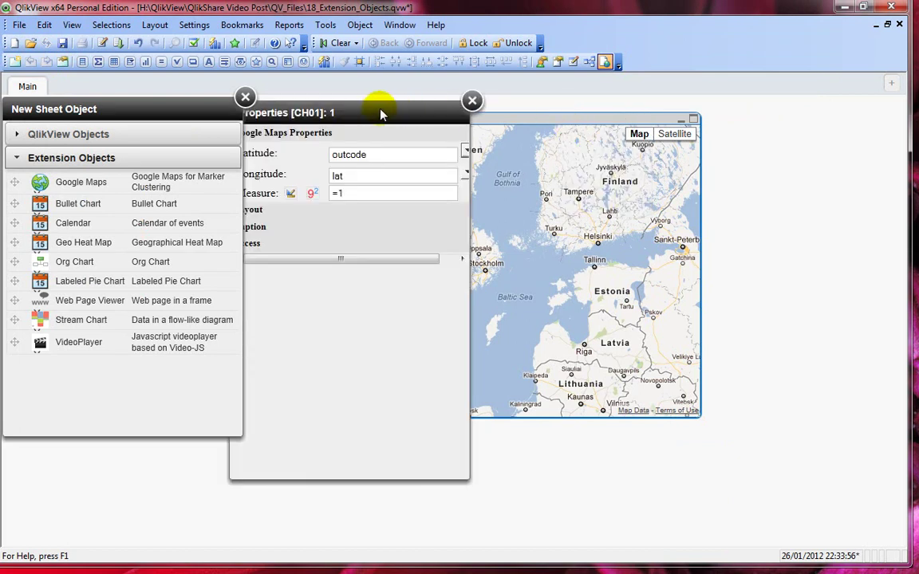
left_click_drag(371, 112, 521, 117)
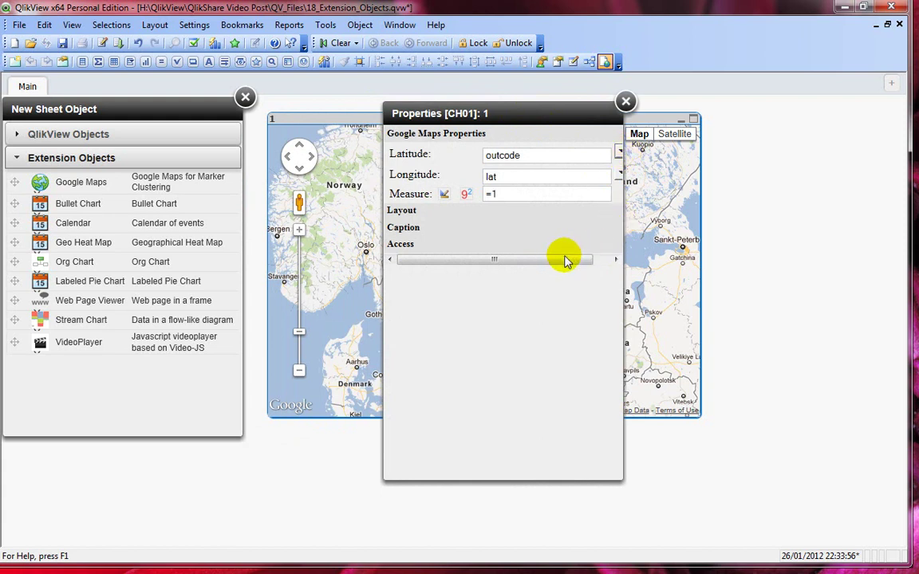
Set Latitude to the lat field and Longitude to the lng field.
left_click_drag(581, 259, 601, 257)
left_click(603, 151)
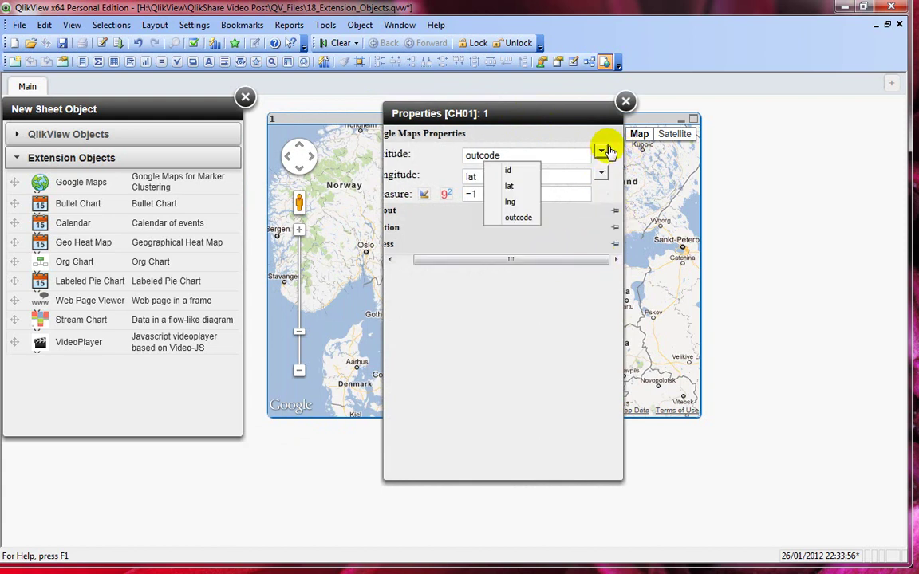
left_click(520, 183)
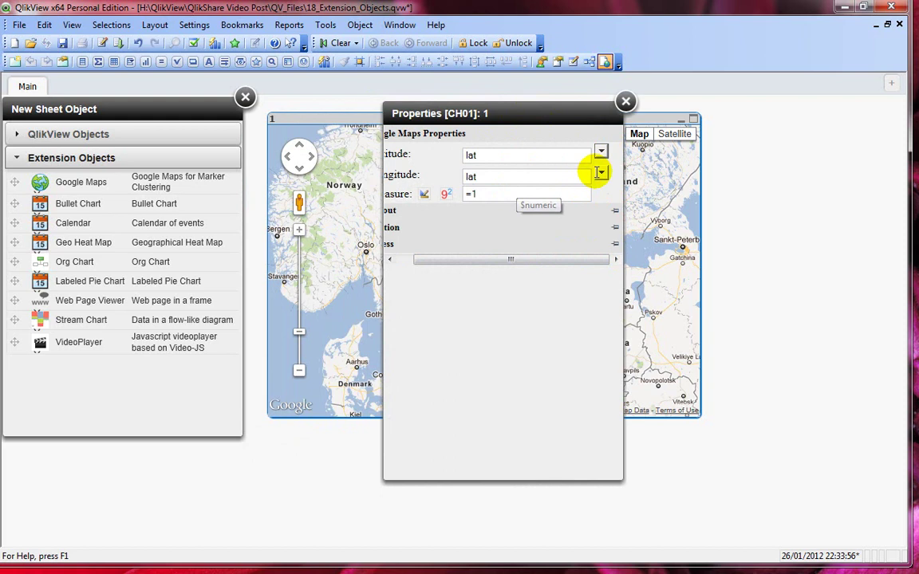
left_click(600, 173)
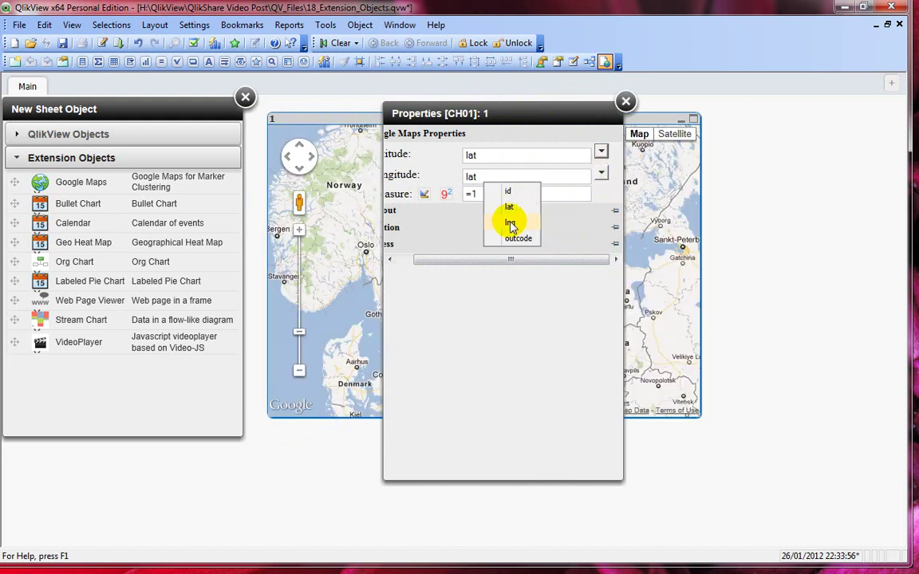
left_click(511, 223)
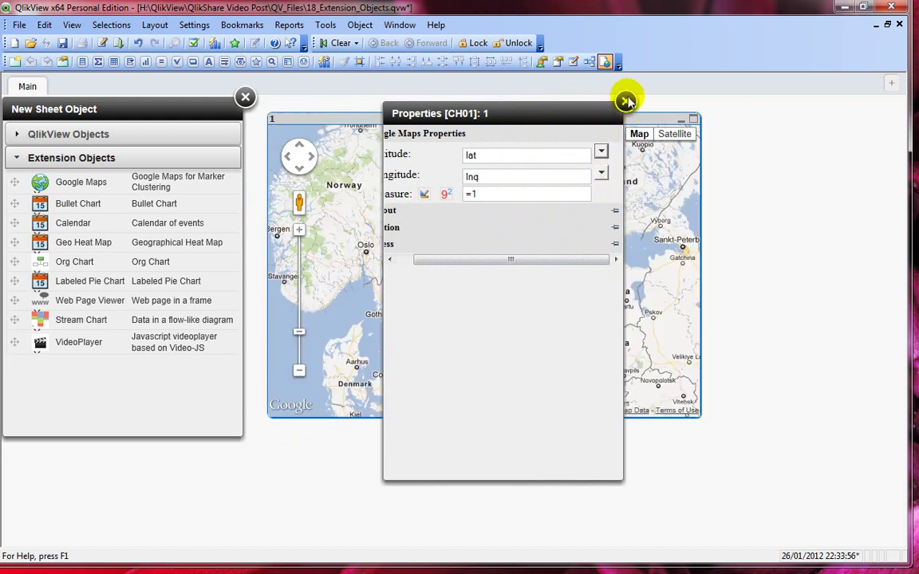
Close the map properties and pan the Google Map until the UK clusters are centred.
left_click(626, 101)
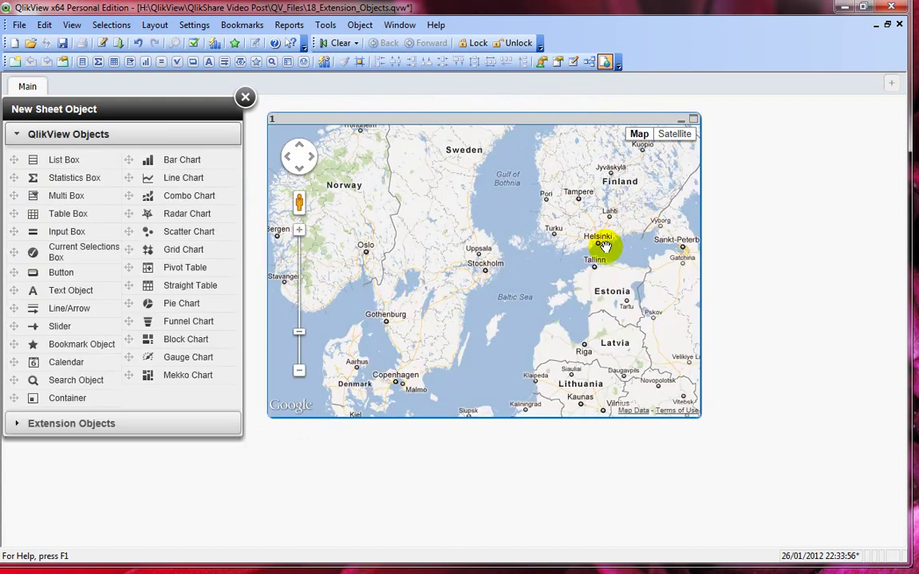
scroll(413, 242, "up", 1)
left_click_drag(413, 242, 668, 237)
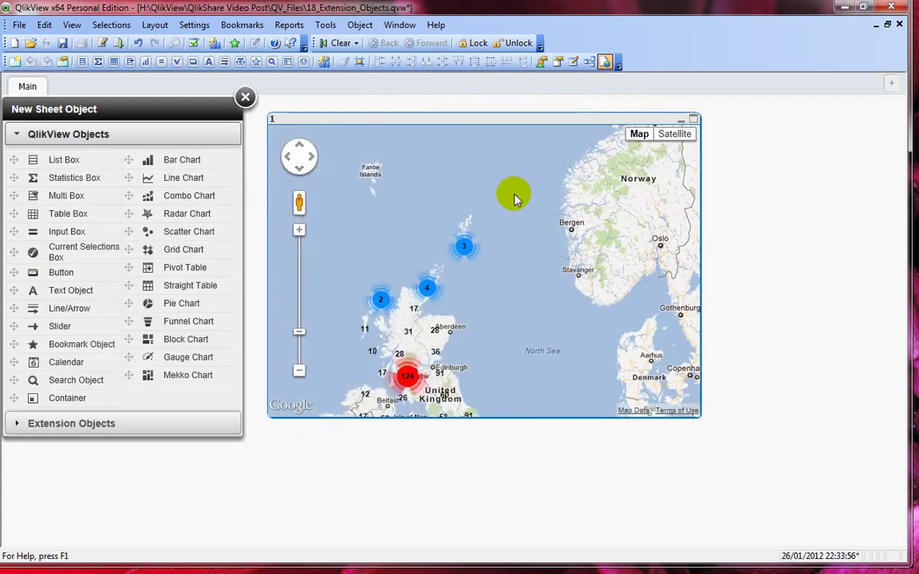
left_click_drag(621, 213, 456, 281)
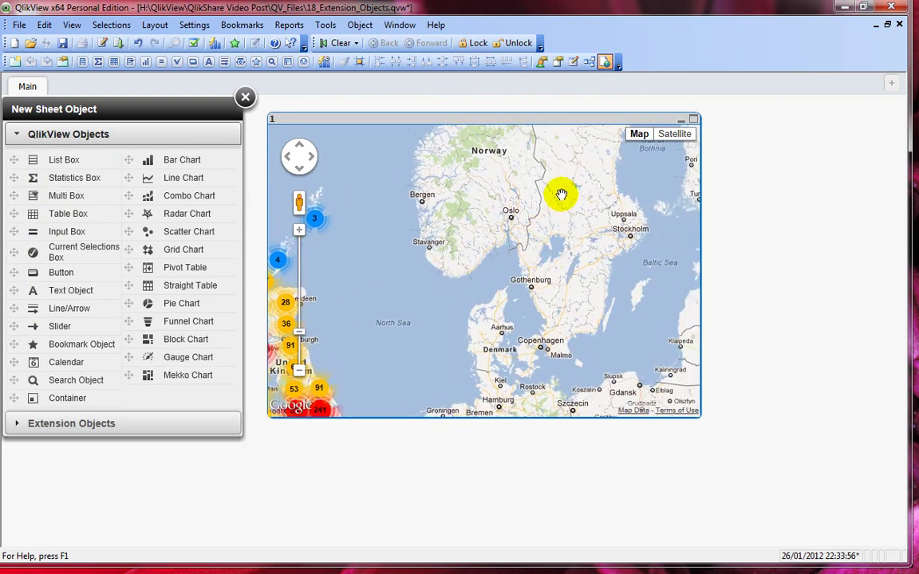
left_click_drag(562, 195, 556, 318)
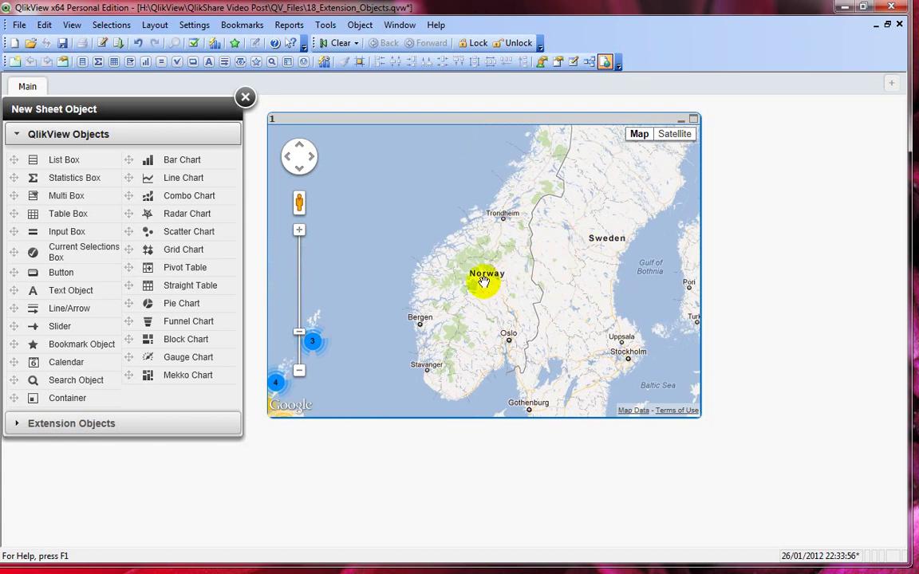
left_click_drag(451, 259, 649, 144)
left_click_drag(572, 322, 593, 221)
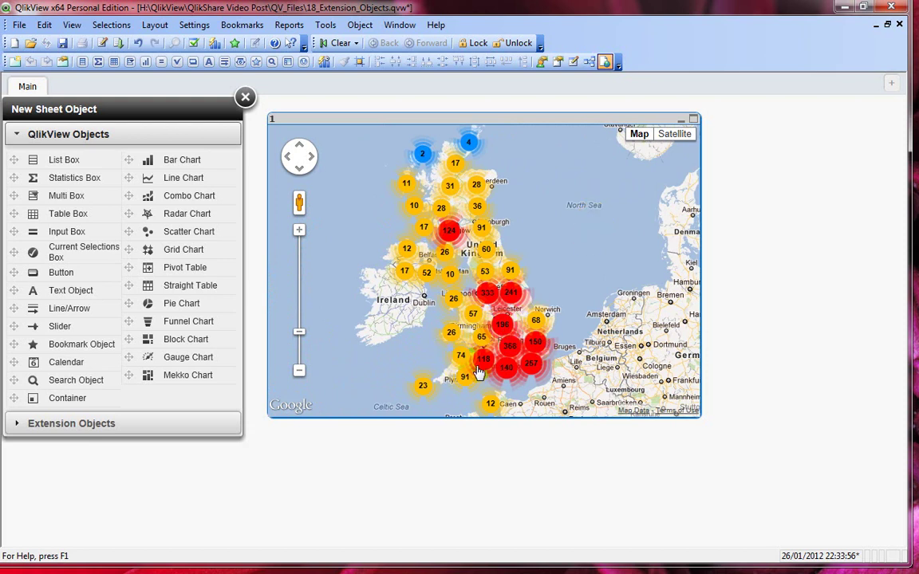
Zoom into the central England clusters until individual markers around Coventry and Nuneaton appear.
left_click(535, 311)
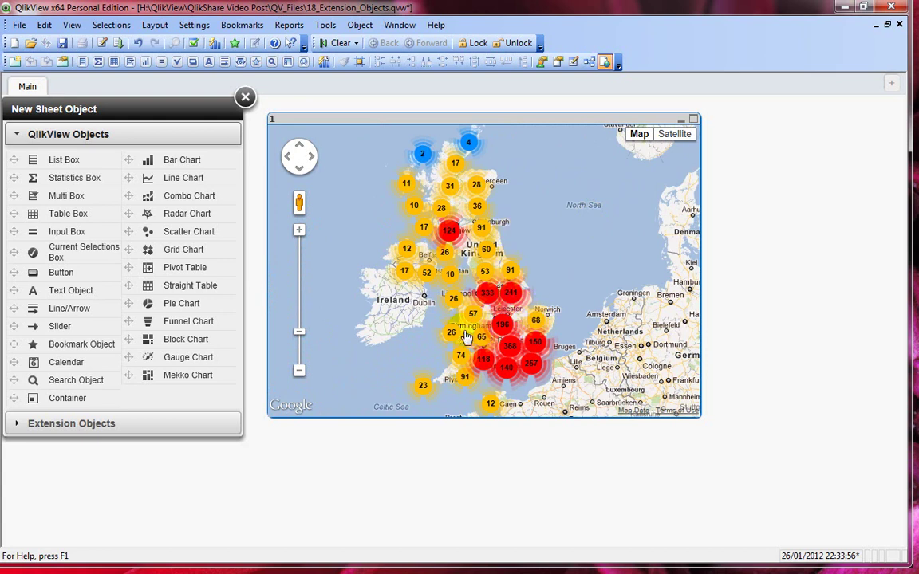
left_click(503, 333)
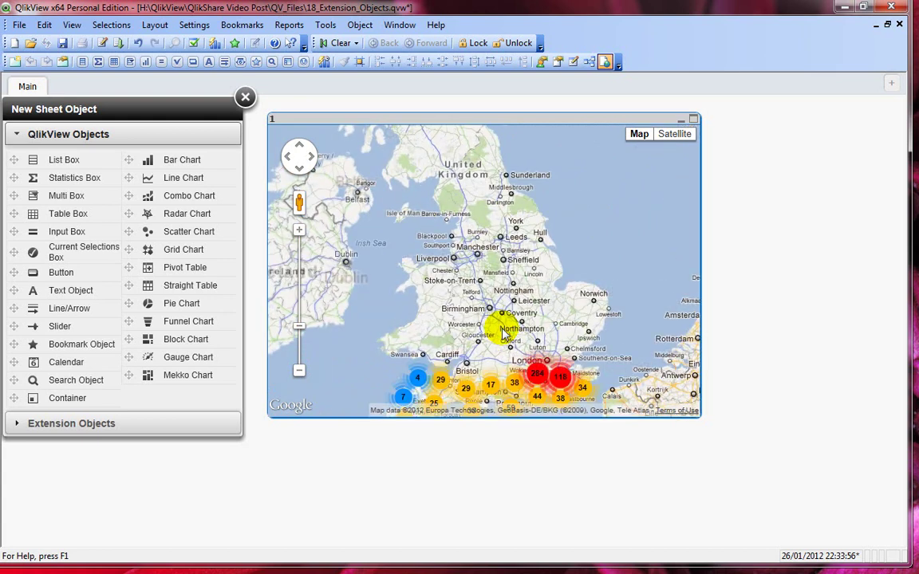
double_click(504, 329)
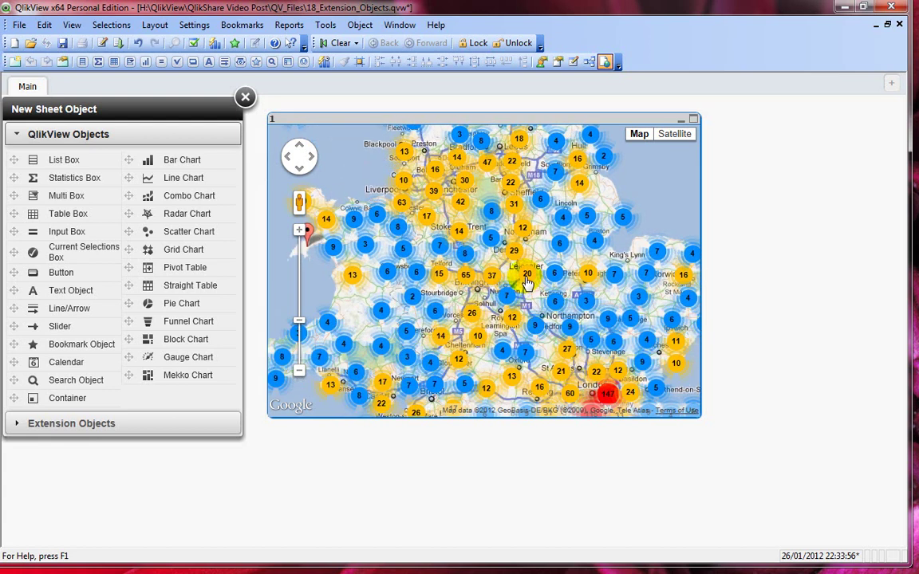
left_click(527, 283)
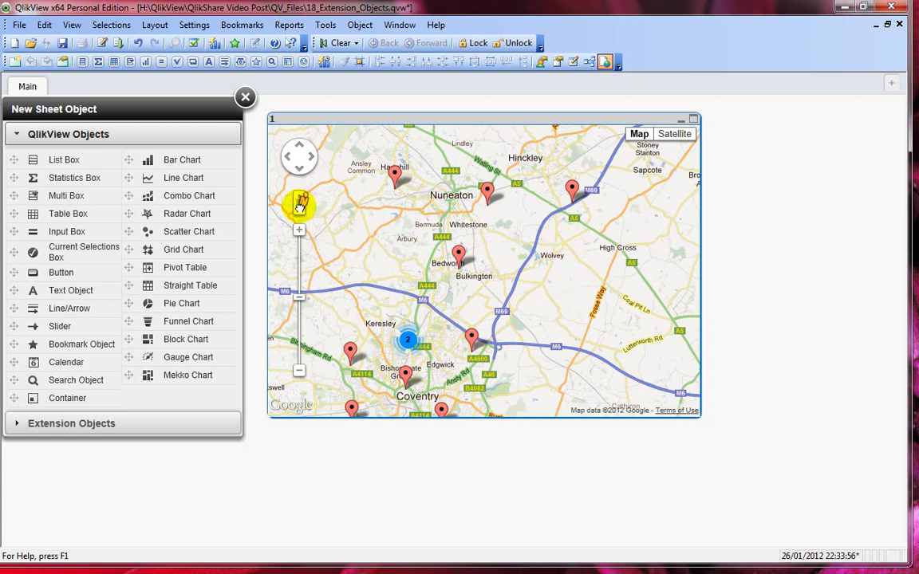
Walk along Bucks Hill near Hartshill in Street View, then return to the marker map.
left_click_drag(300, 202, 384, 178)
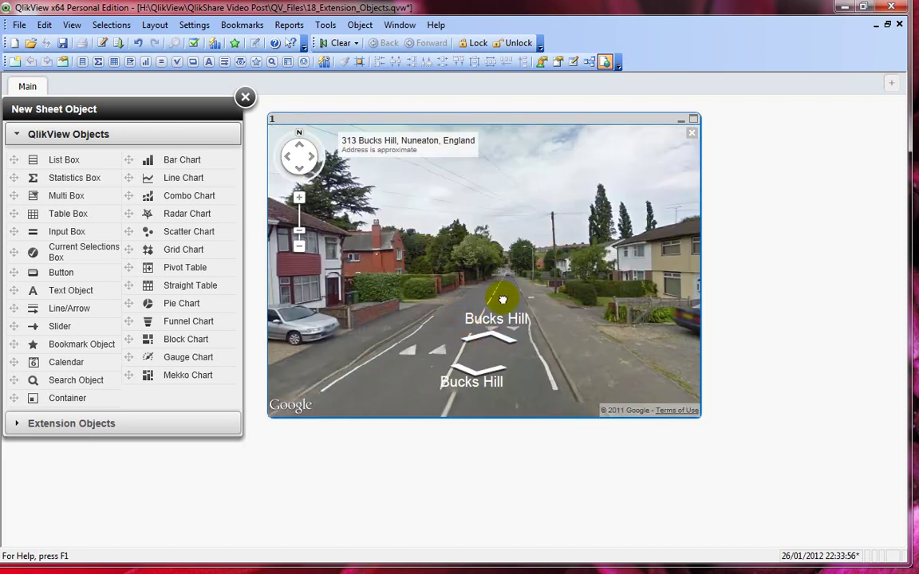
left_click(548, 260)
left_click(437, 308)
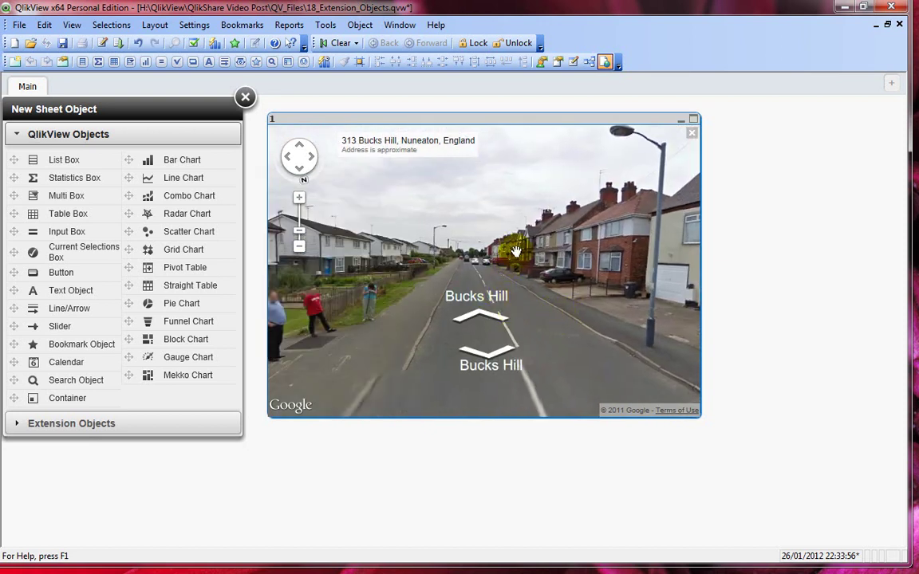
left_click(692, 136)
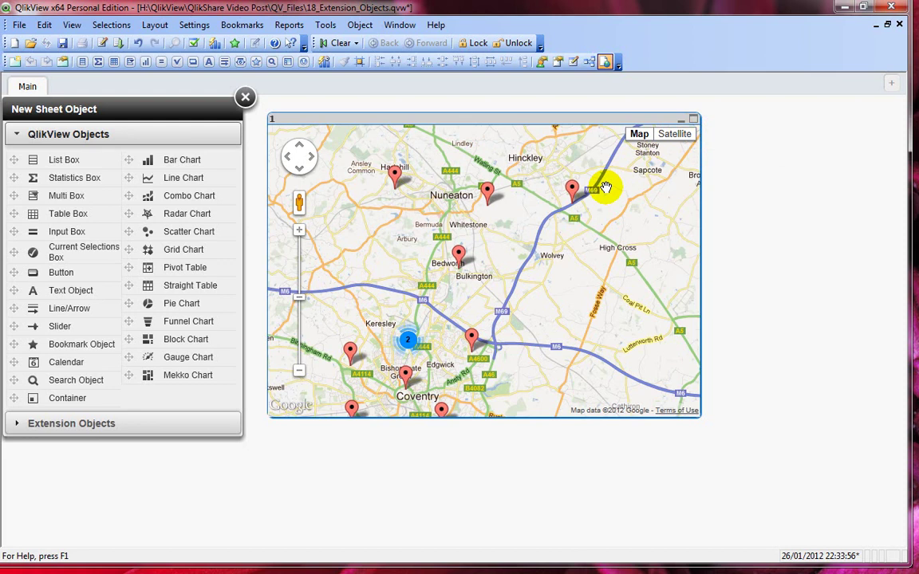
Add a VideoPlayer extension object over the map's lower right, play its sample video and enlarge it.
left_click(130, 423)
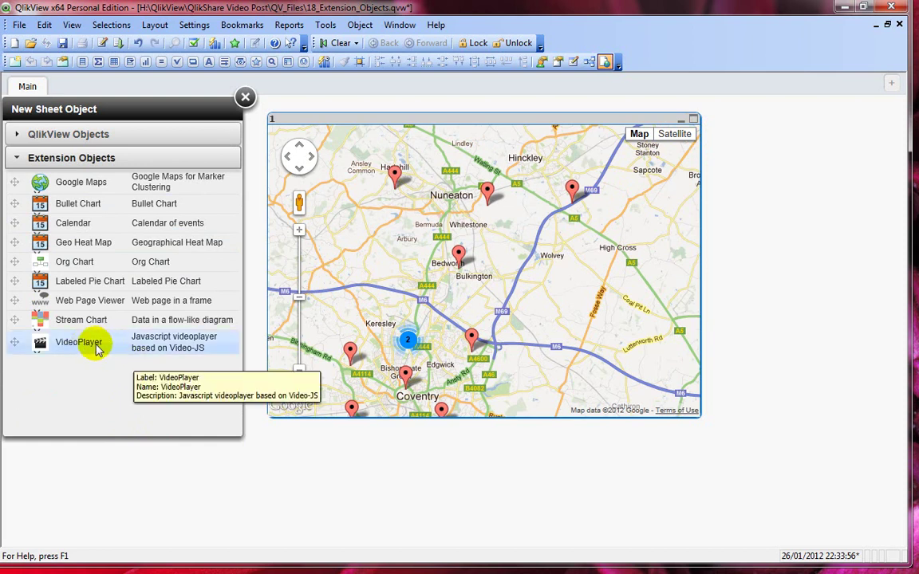
left_click_drag(88, 346, 348, 457)
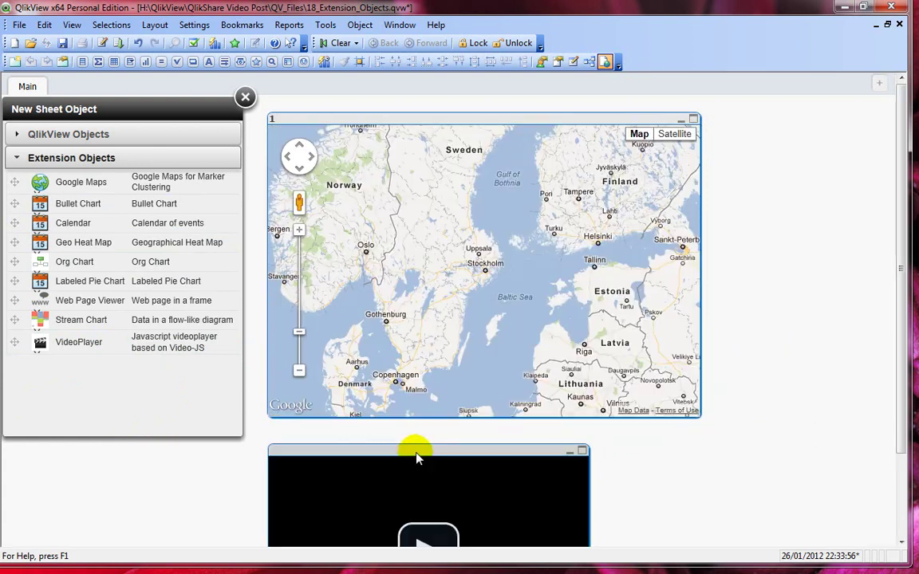
left_click_drag(415, 456, 525, 238)
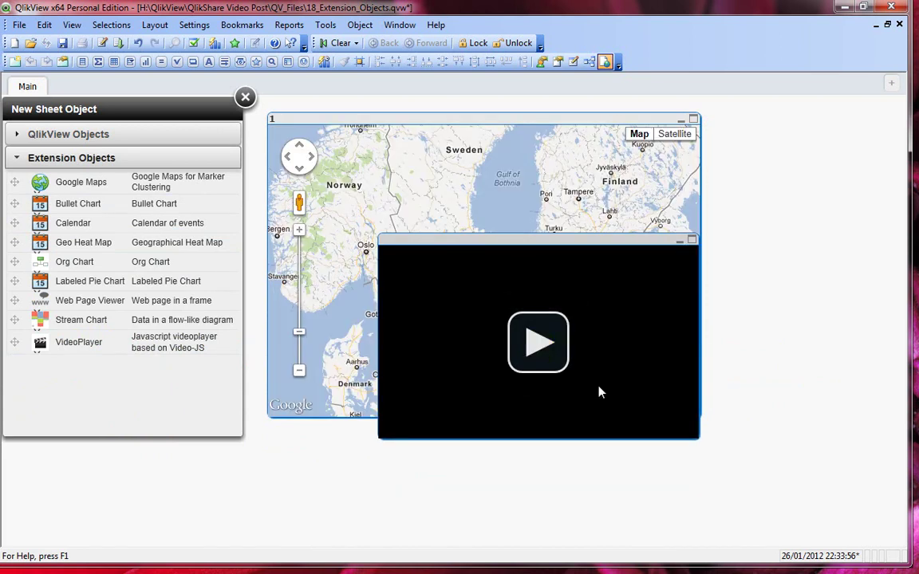
left_click(535, 342)
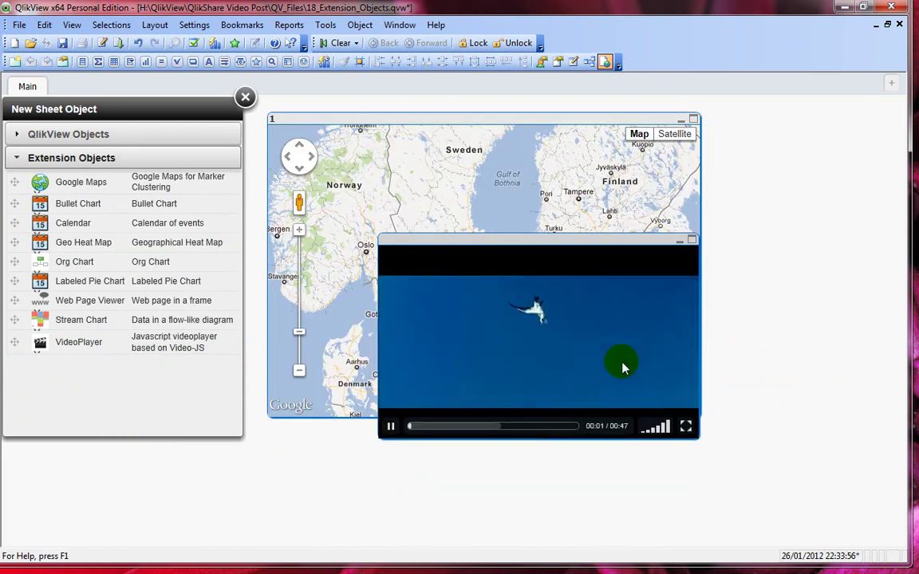
left_click_drag(696, 440, 811, 503)
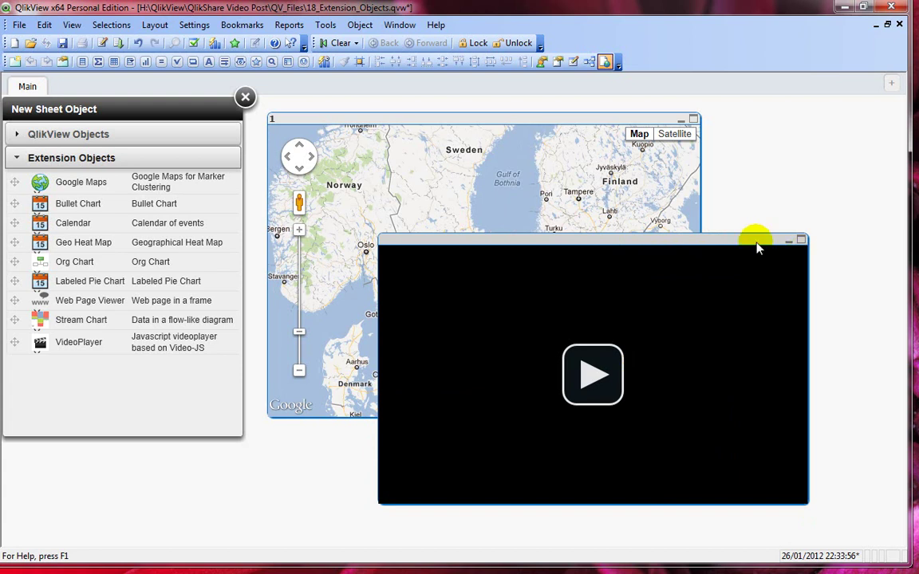
Remove the VideoPlayer object from the sheet, confirming with Yes.
right_click(730, 241)
left_click(766, 331)
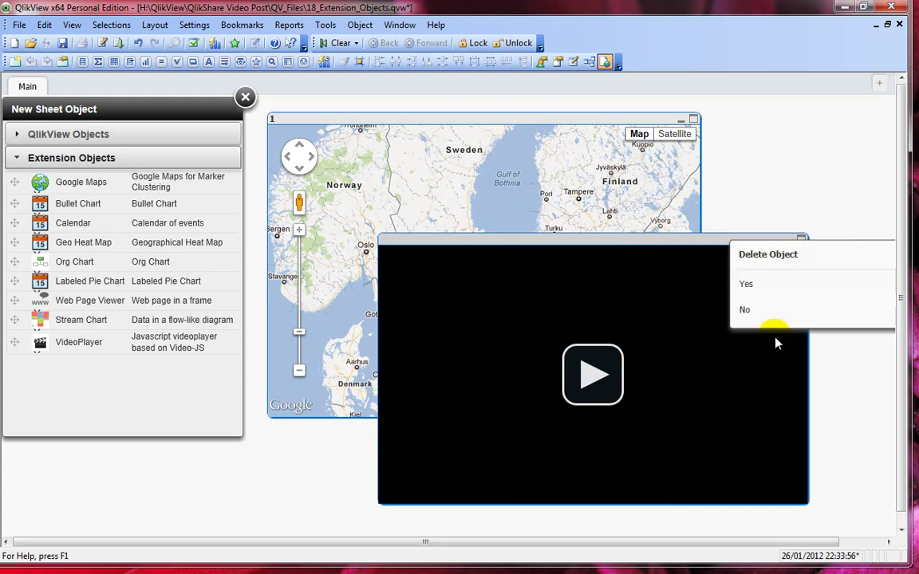
left_click(763, 284)
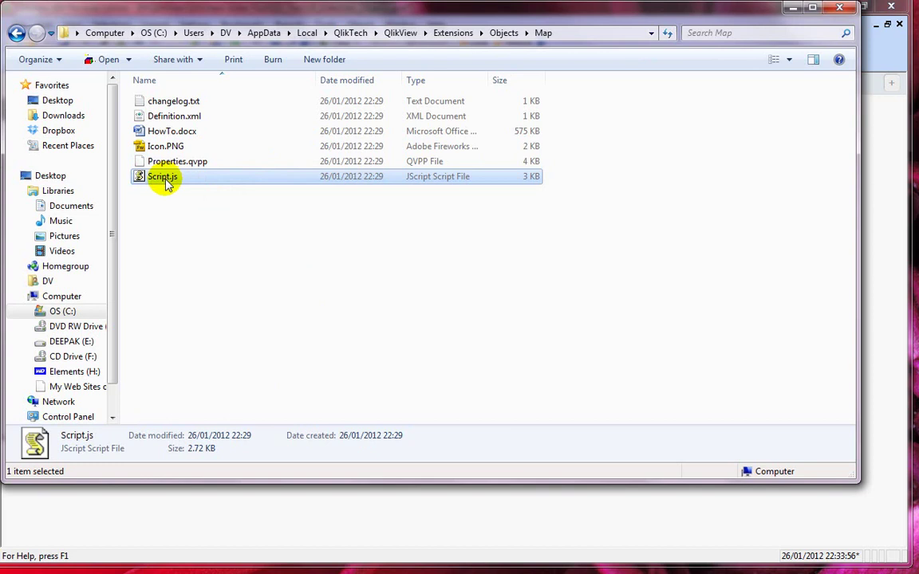
Open Script.js in Notepad and enlarge the window to read the map settings.
right_click(163, 180)
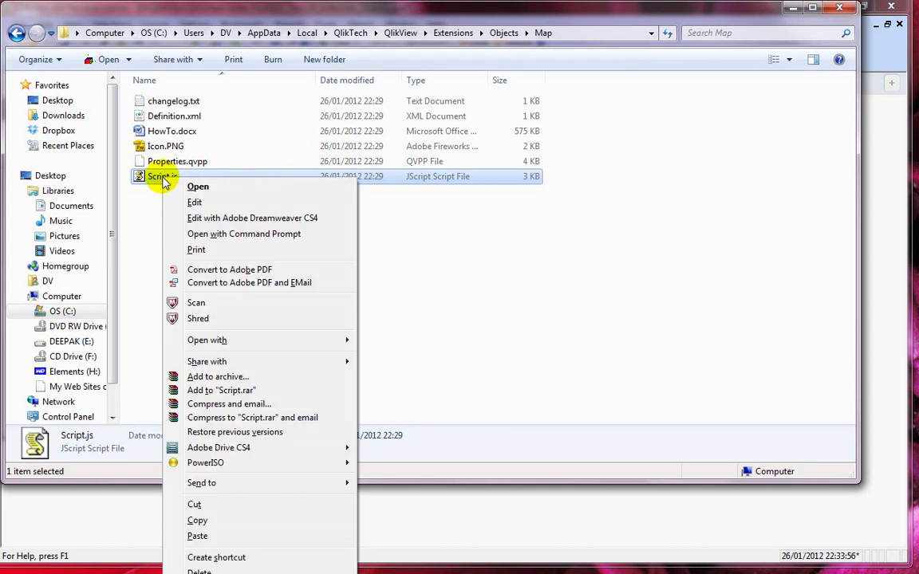
left_click(199, 203)
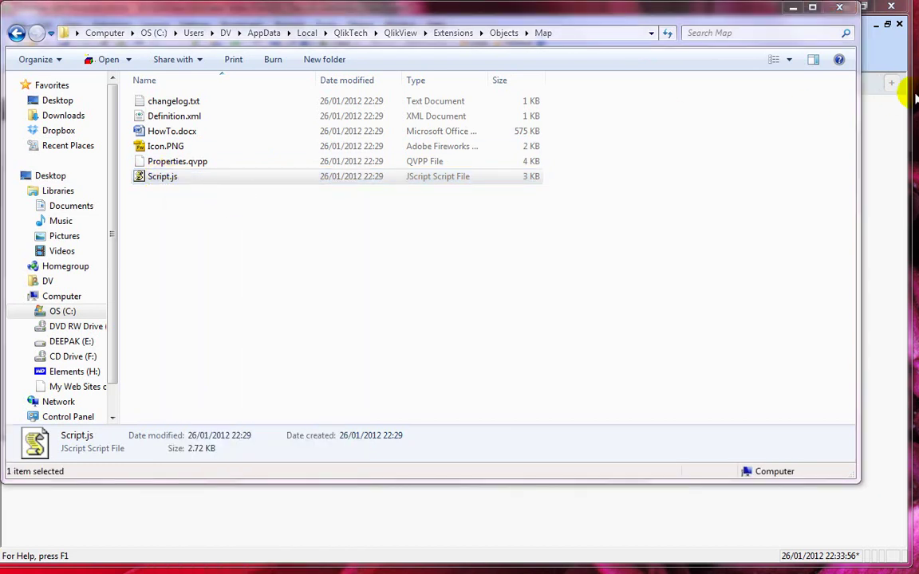
left_click_drag(451, 65, 290, 29)
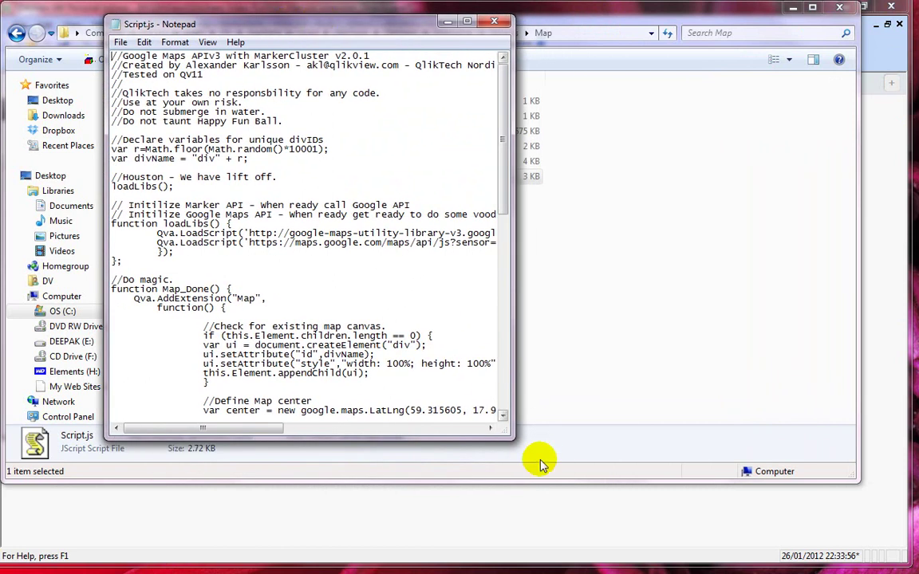
left_click_drag(505, 426, 784, 505)
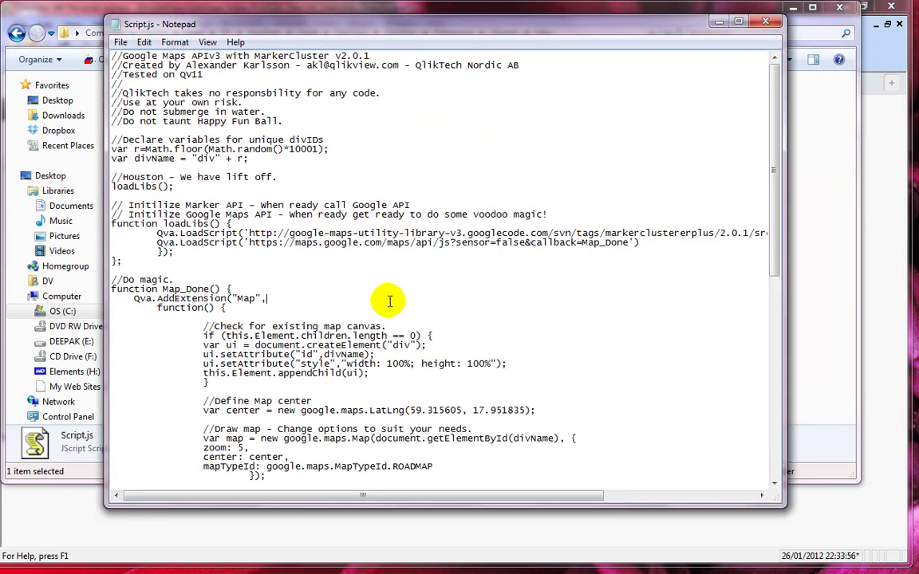
scroll(351, 231, "down", 5)
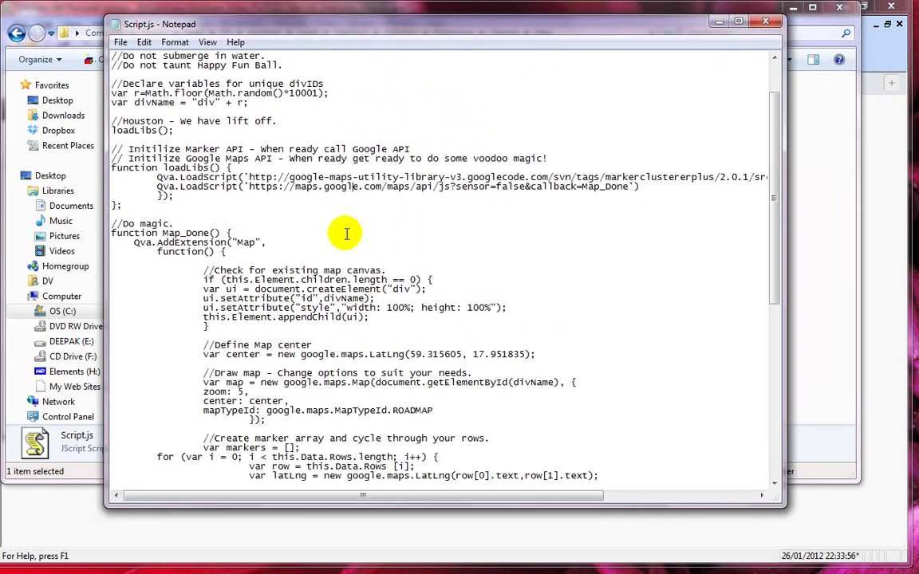
scroll(344, 232, "down", 3)
scroll(343, 232, "down", 6)
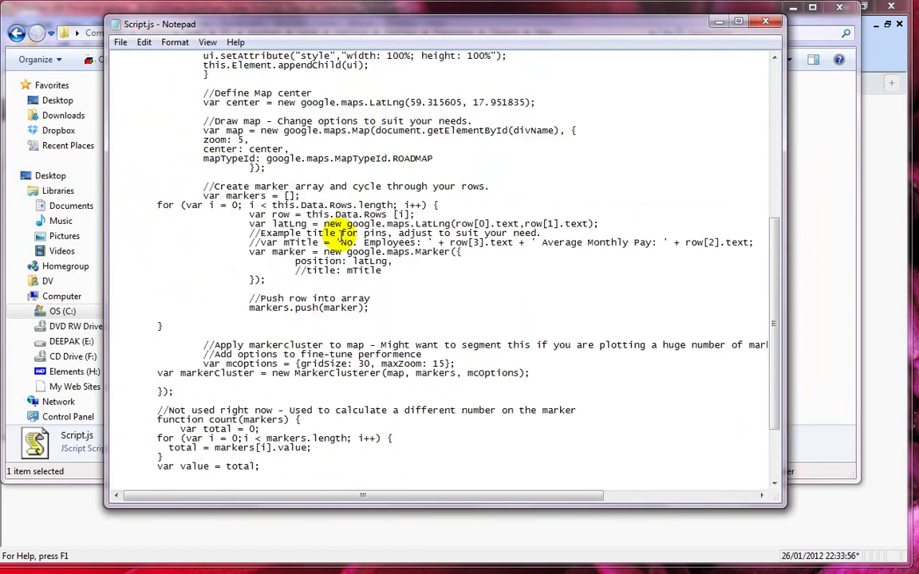
scroll(353, 263, "up", 3)
scroll(378, 297, "up", 5)
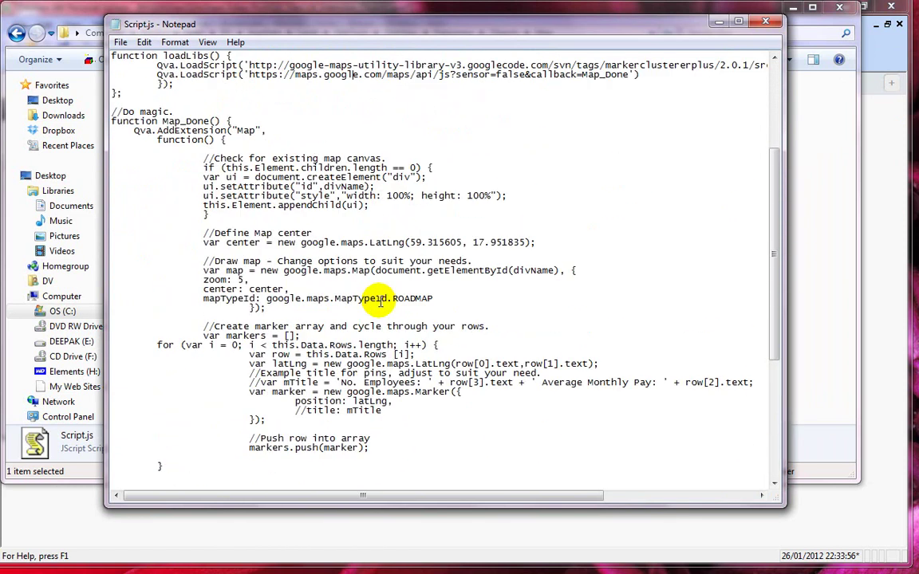
Change the map centre to LatLng(51.315605, 0) and zoom to 6, then save Script.js.
left_click_drag(410, 242, 447, 240)
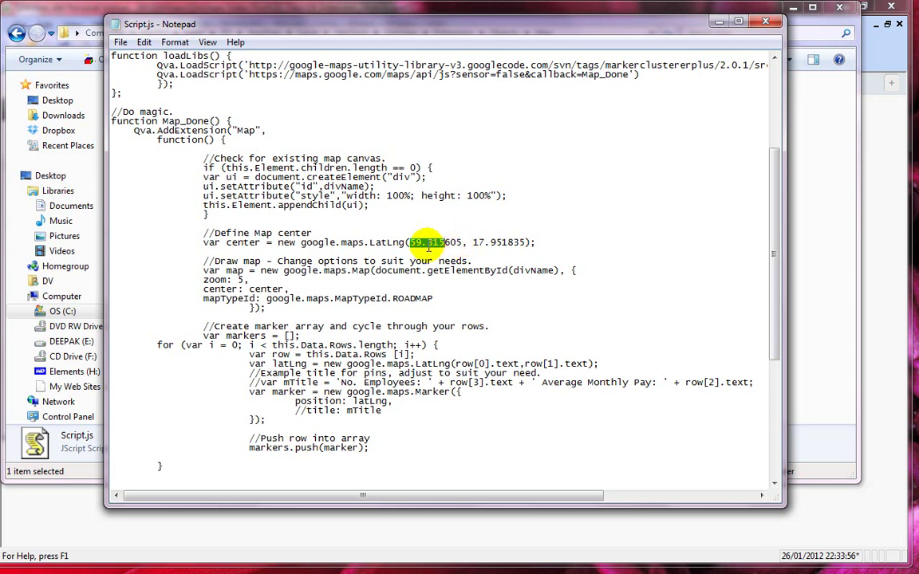
left_click(412, 242)
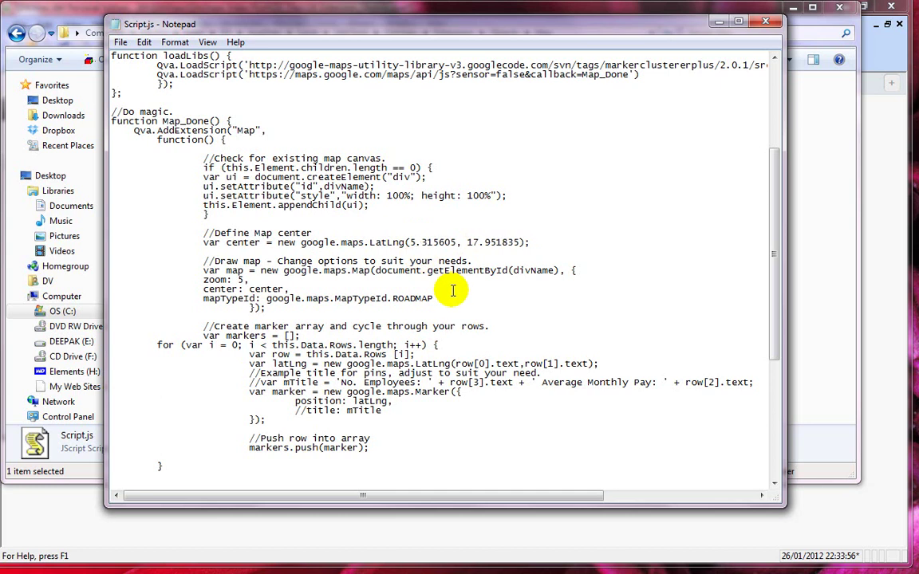
key("Delete")
type("1")
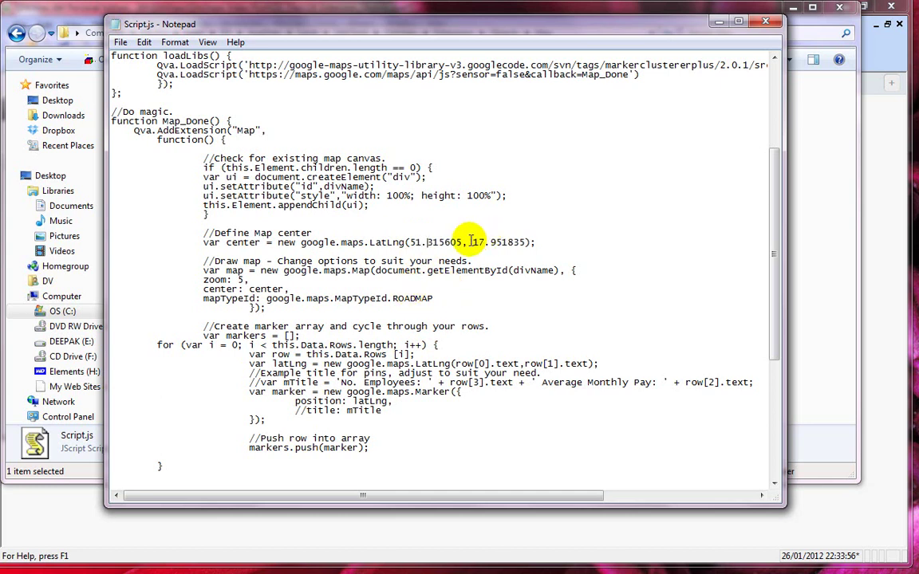
mouse_move(469, 242)
left_mouse_down()
mouse_move(500, 239)
mouse_move(474, 243)
left_mouse_up()
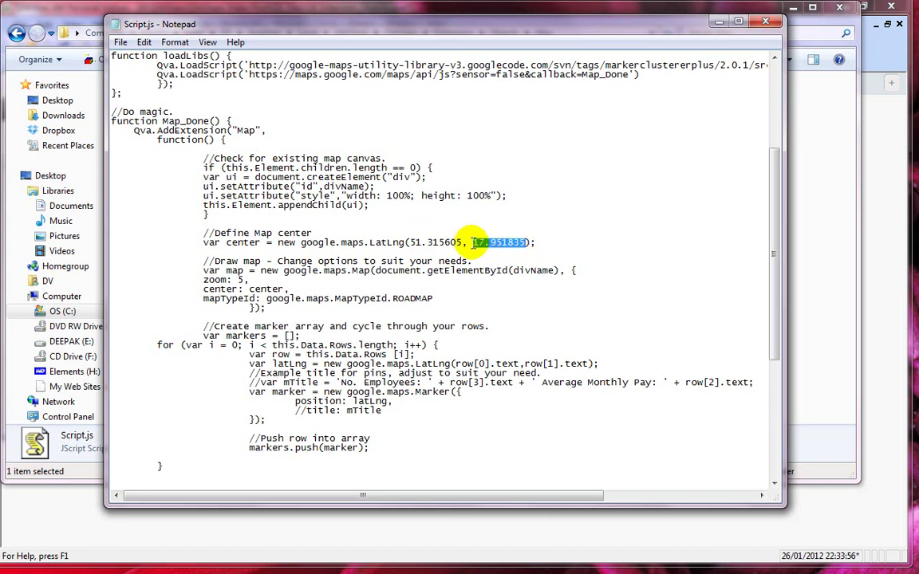
type("0")
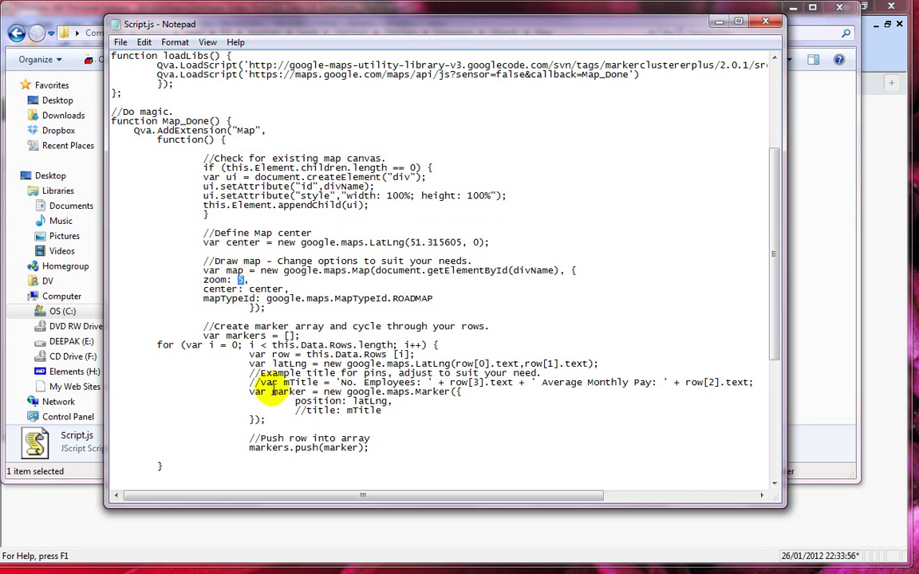
type("6")
left_click(120, 42)
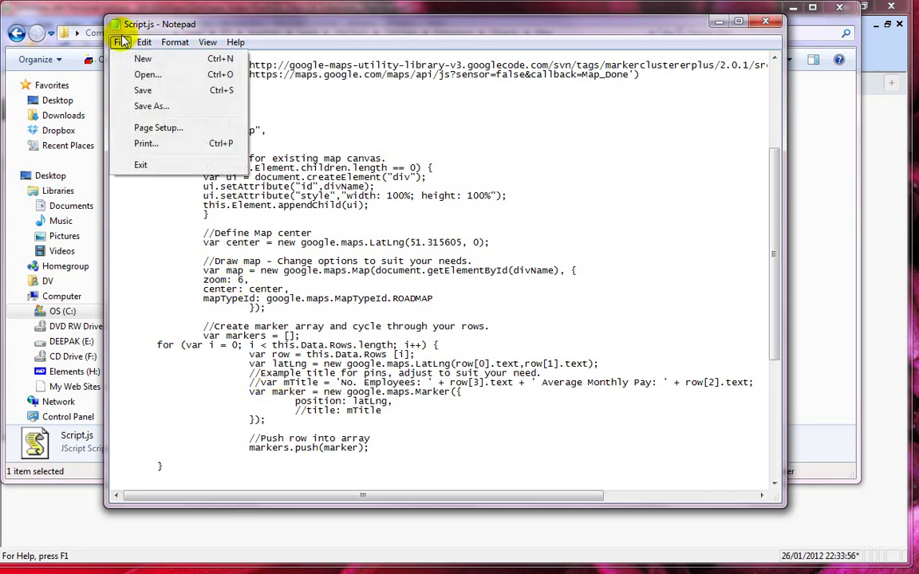
left_click(143, 90)
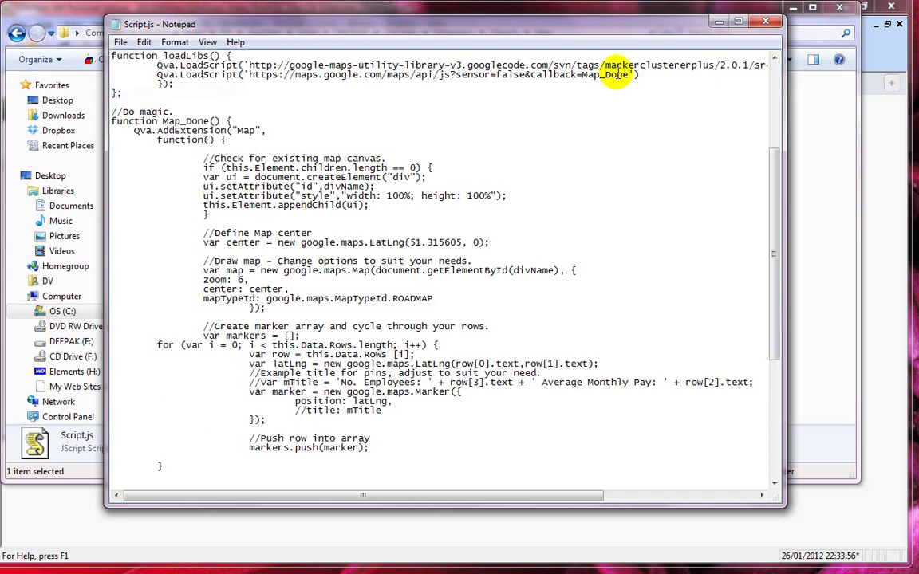
Close Notepad, minimize Explorer, and collapse the Google Maps object by double-clicking its caption so it reloads.
left_click(764, 23)
left_click(793, 8)
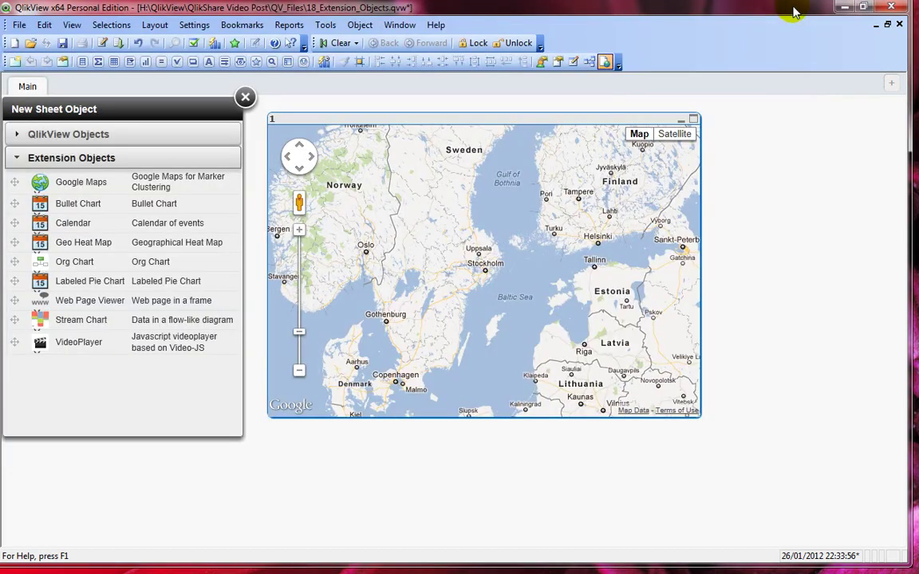
left_click(536, 130)
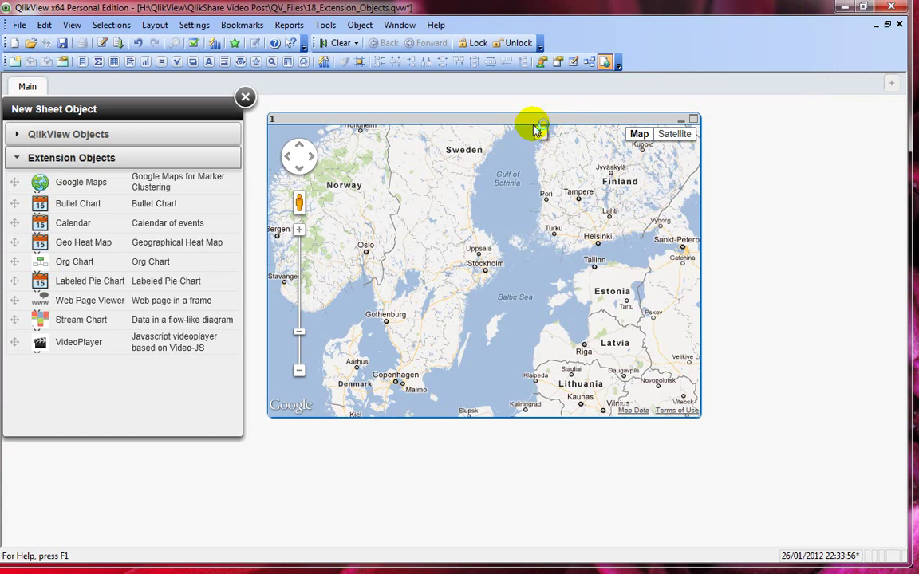
double_click(536, 130)
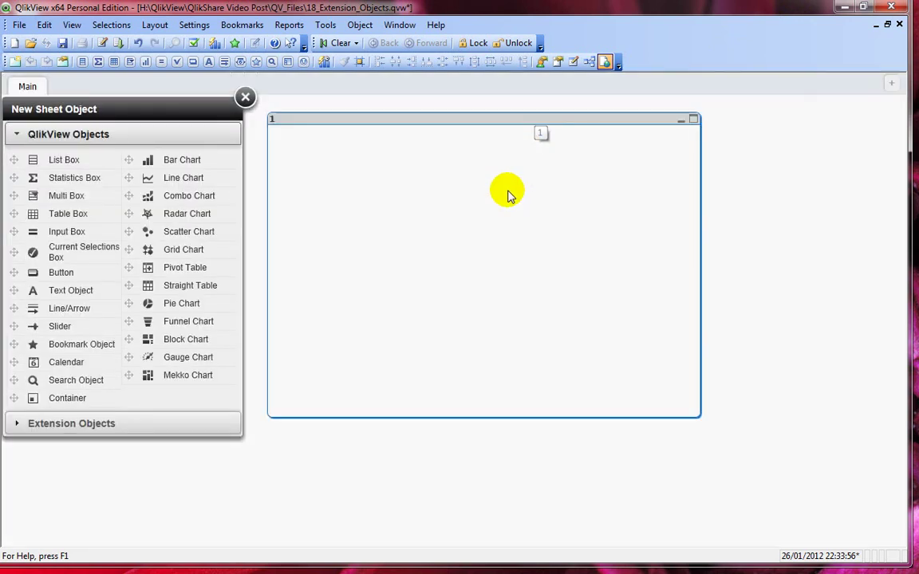